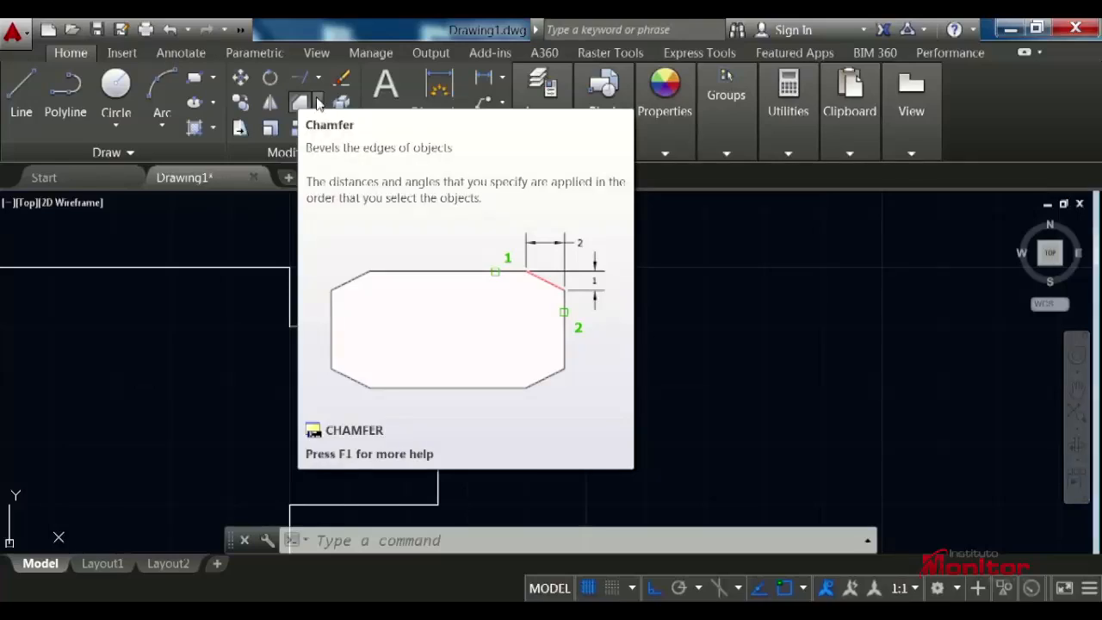
- Chamfer the upper outer corner of the profile's middle step with both distances set to 1
{"action": "left_click", "coordinate": [317, 103]}
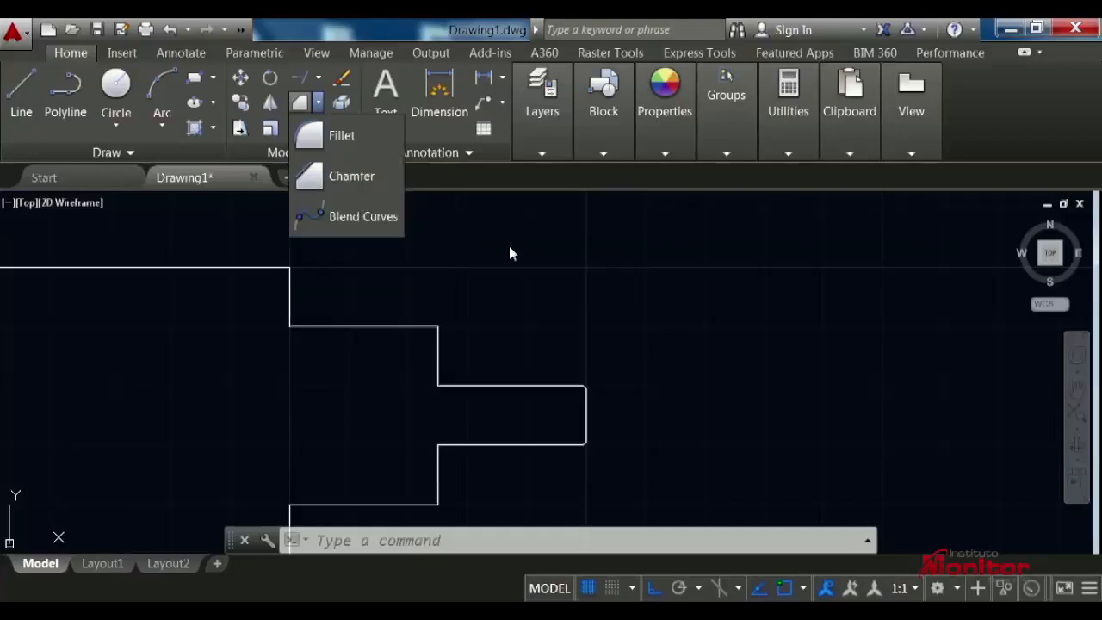
{"action": "left_click", "coordinate": [362, 178]}
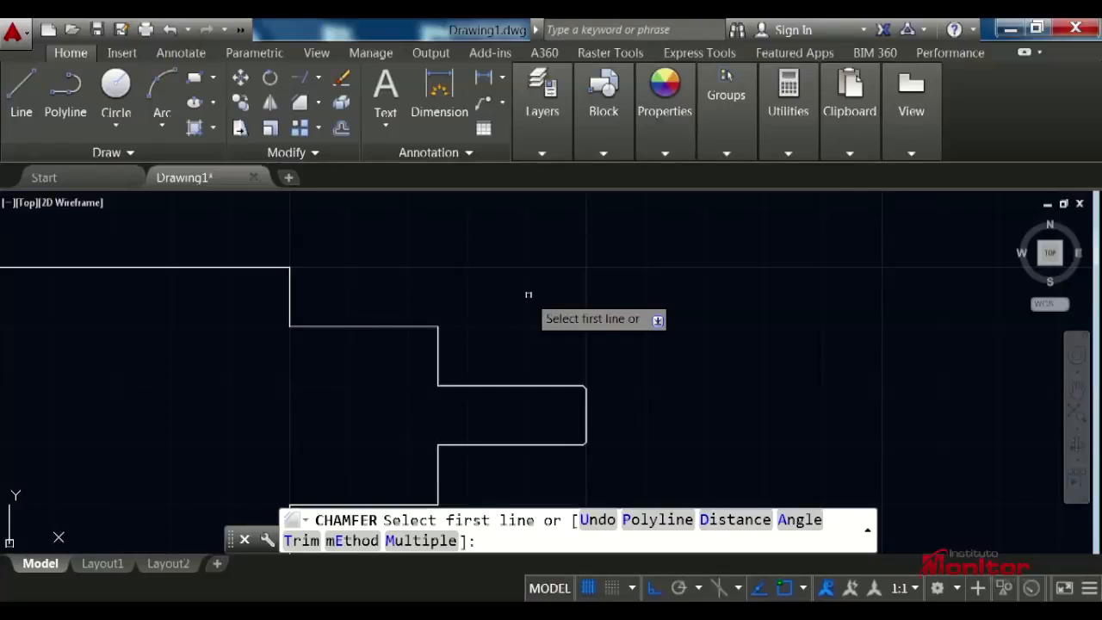
{"action": "type", "text": "d"}
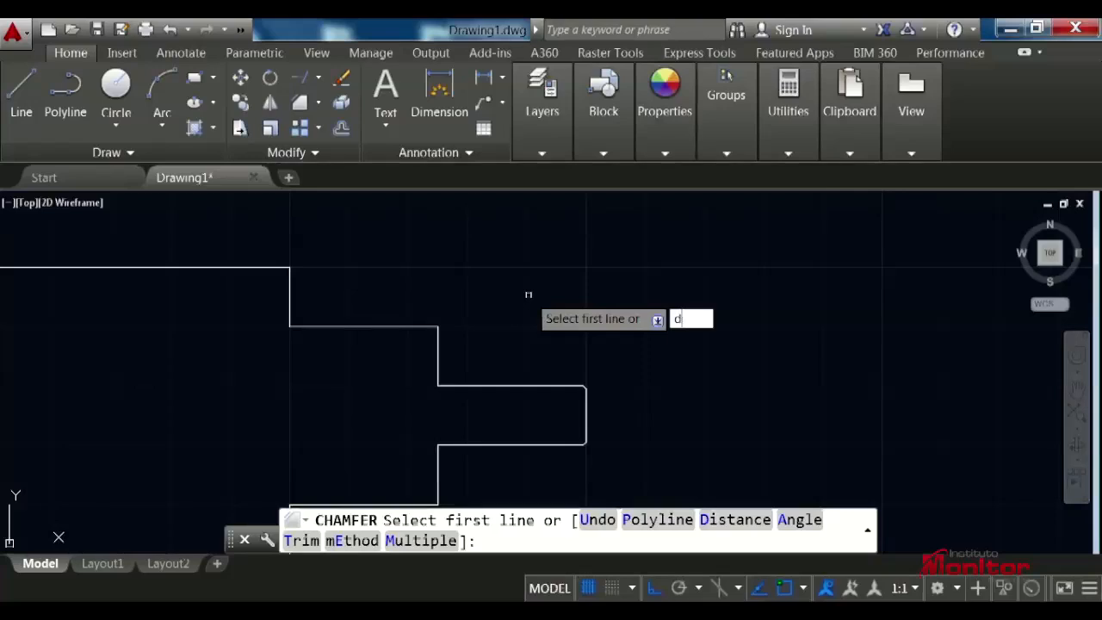
{"action": "key", "text": "Return"}
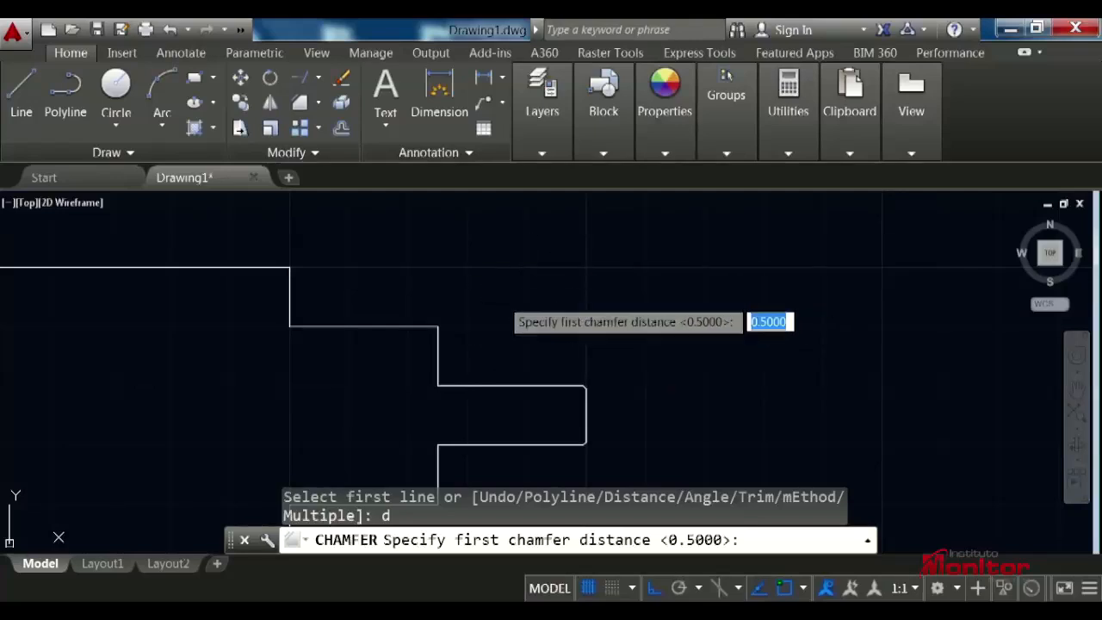
{"action": "scroll", "coordinate": [421, 261], "scroll_direction": "up", "scroll_amount": 4}
{"action": "scroll", "coordinate": [492, 193], "scroll_direction": "up", "scroll_amount": 2}
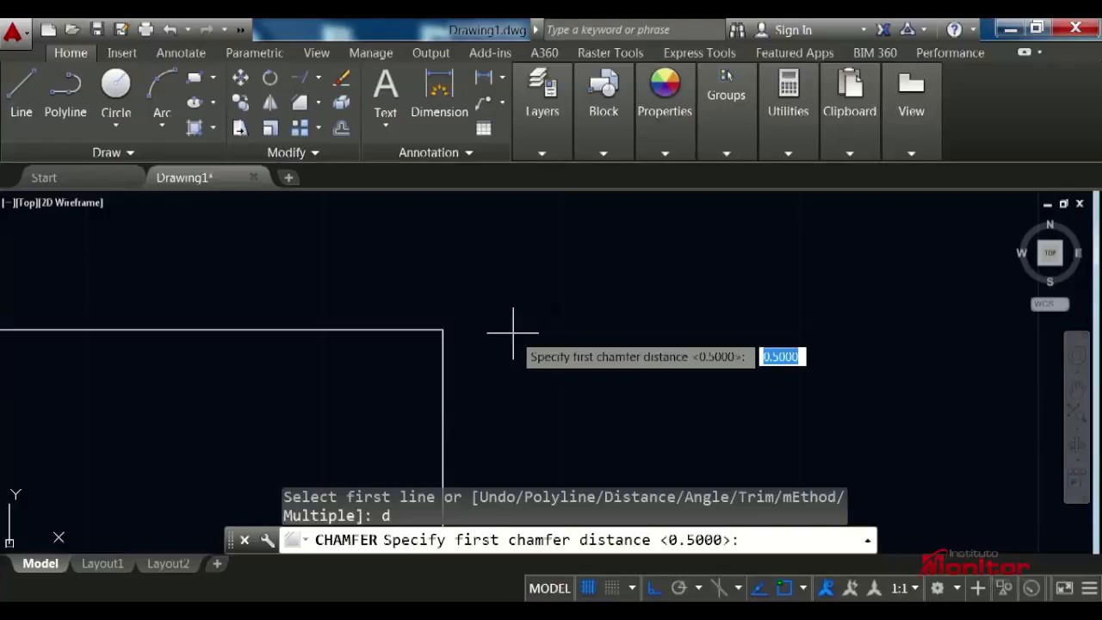
{"action": "type", "text": "1"}
{"action": "key", "text": "Return"}
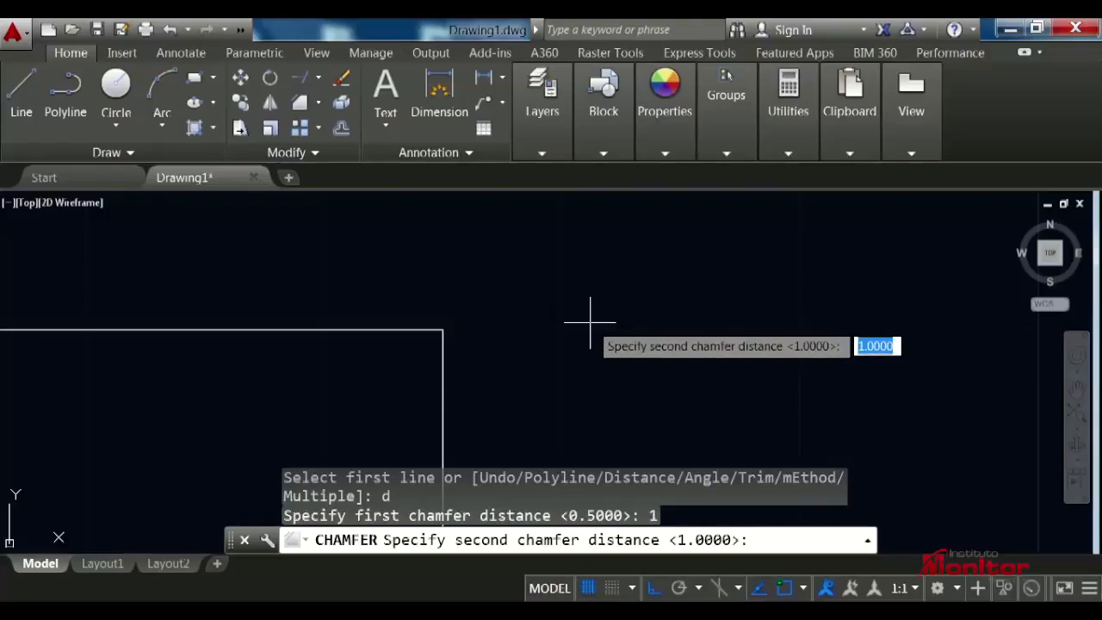
{"action": "key", "text": "Return"}
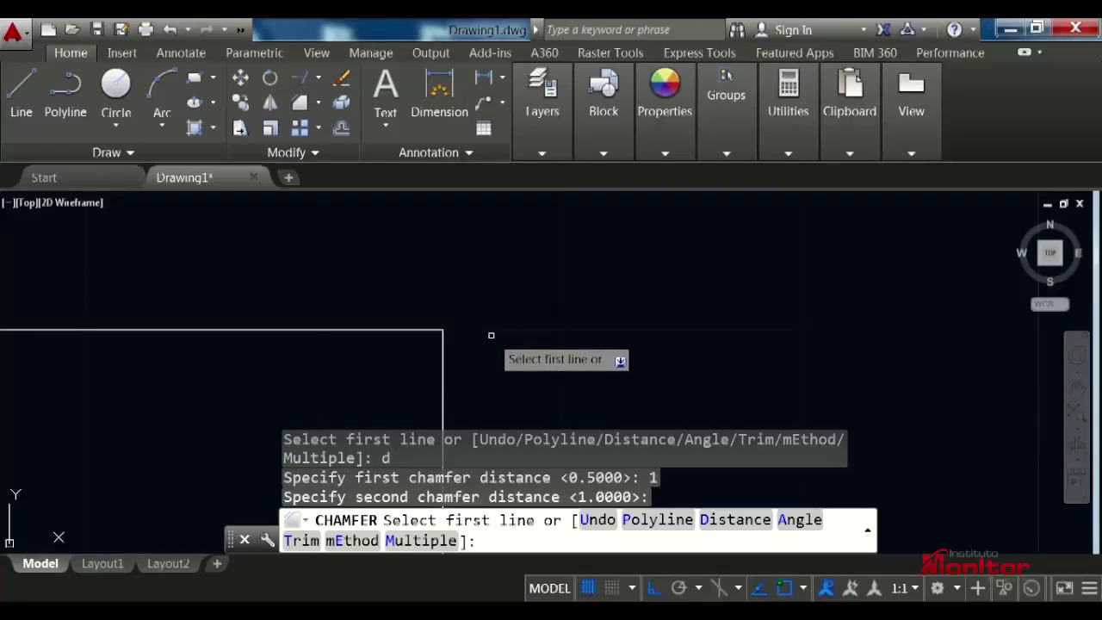
{"action": "left_click", "coordinate": [443, 370]}
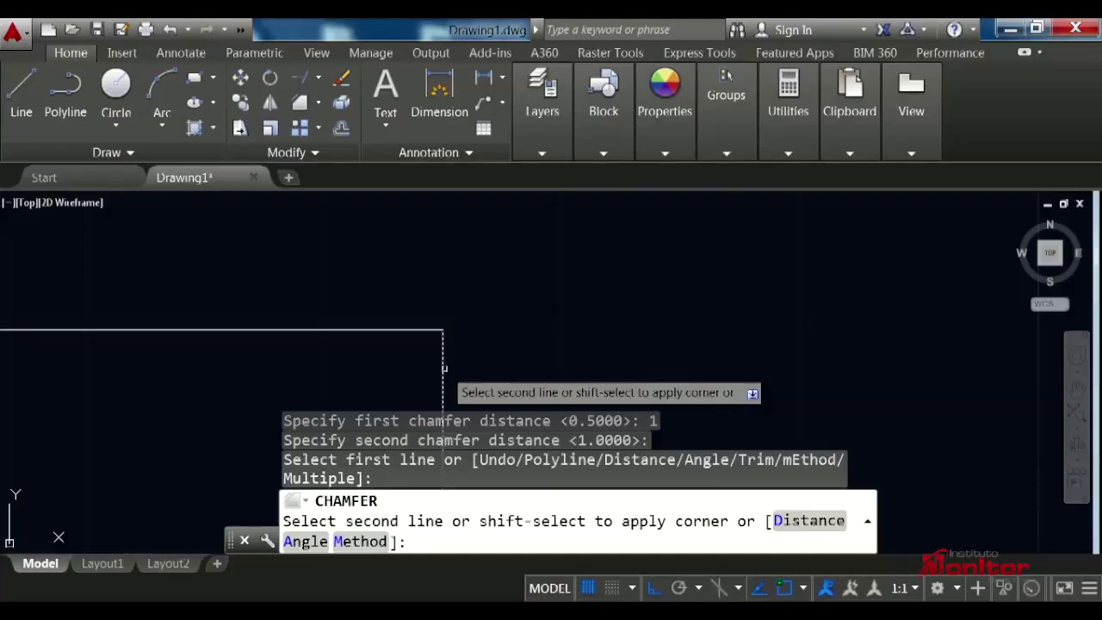
{"action": "left_click", "coordinate": [377, 330]}
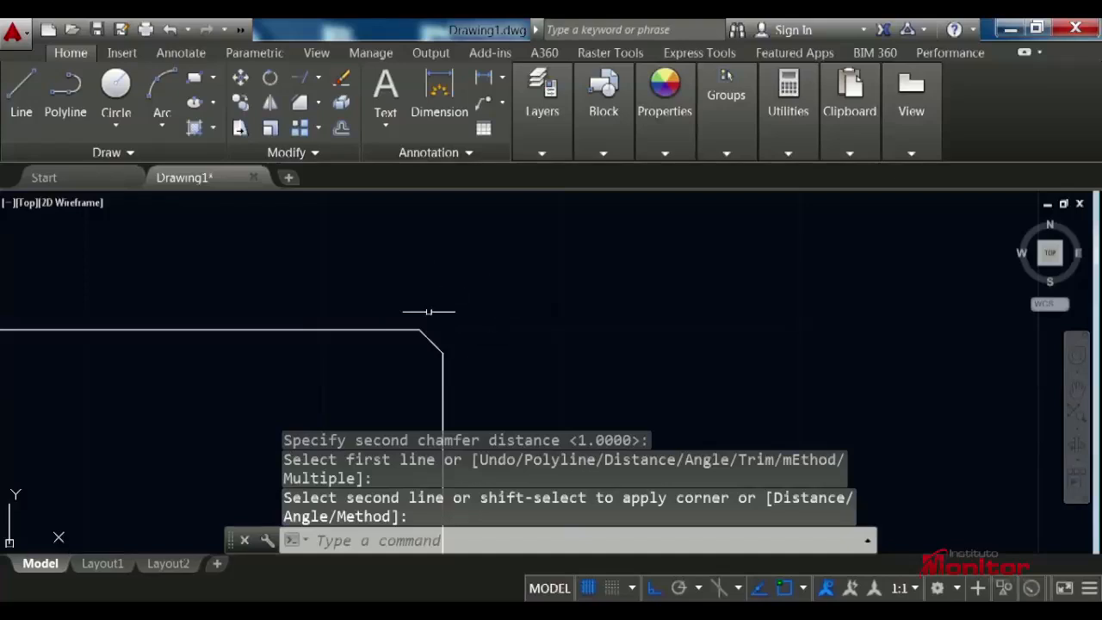
{"action": "scroll", "coordinate": [439, 332], "scroll_direction": "up", "scroll_amount": 8}
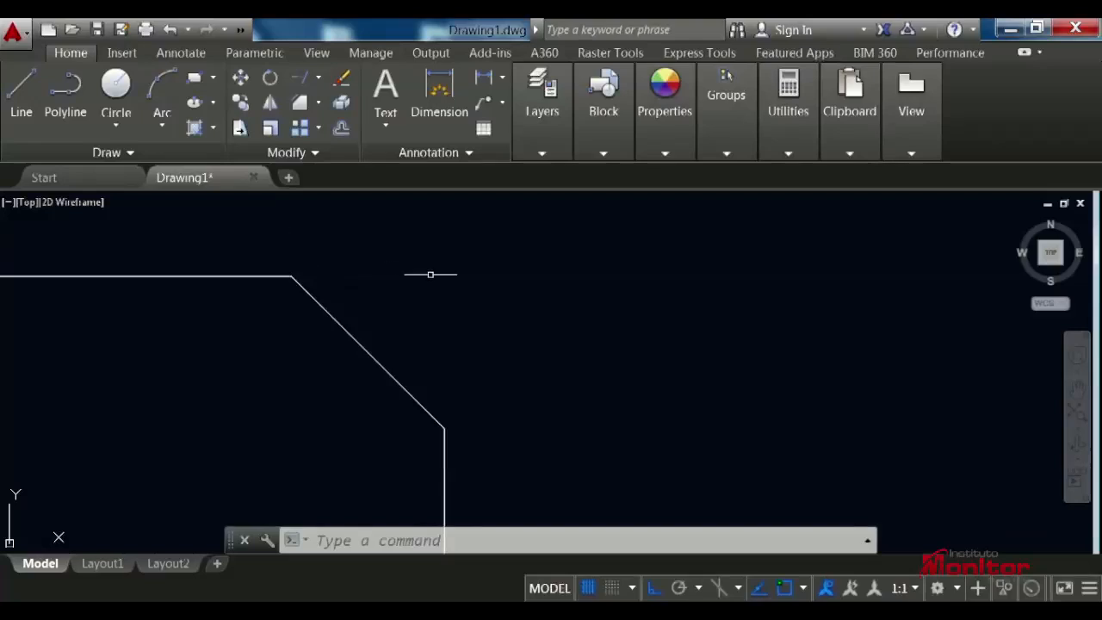
{"action": "scroll", "coordinate": [478, 339], "scroll_direction": "down", "scroll_amount": 4}
{"action": "scroll", "coordinate": [476, 340], "scroll_direction": "down", "scroll_amount": 2}
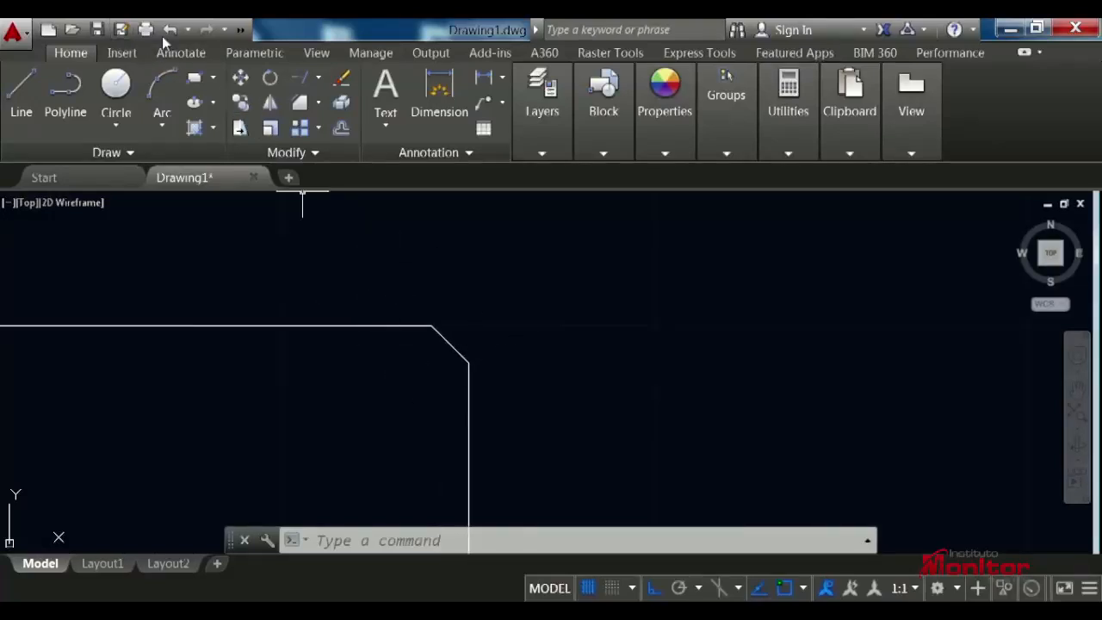
- Undo the 1 by 1 chamfer on the middle step's upper corner
{"action": "left_click", "coordinate": [172, 31]}
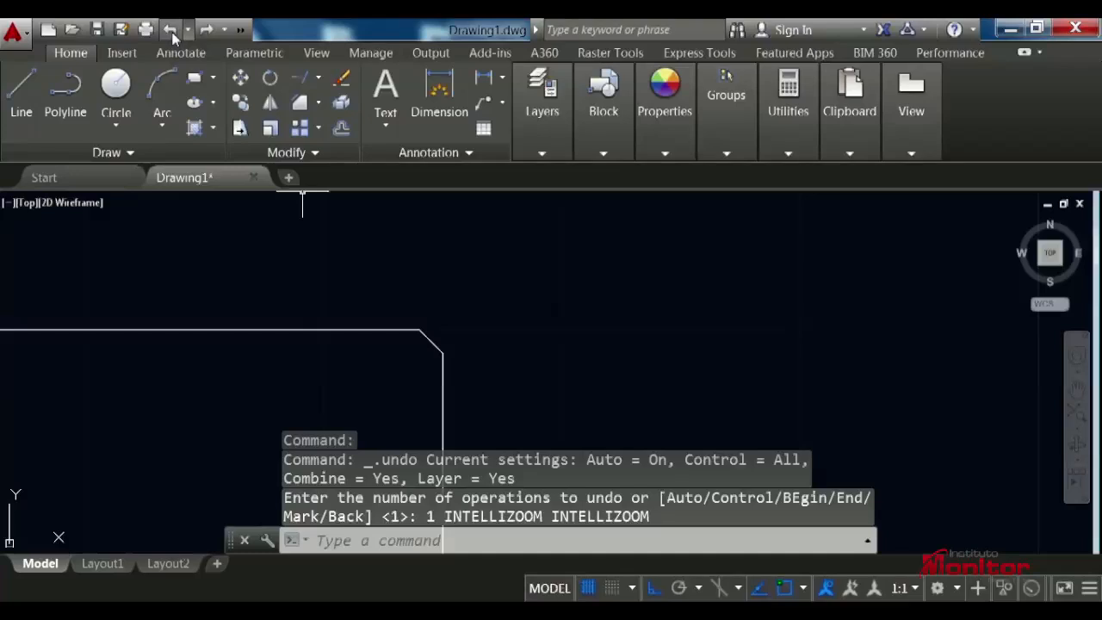
{"action": "left_click", "coordinate": [171, 31]}
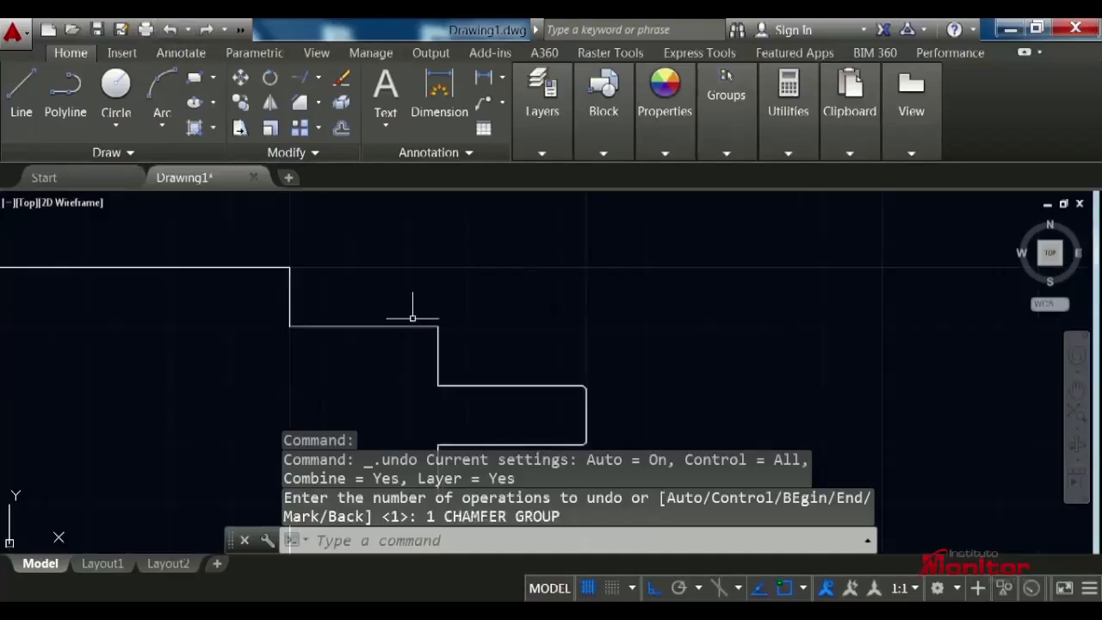
- Chamfer the middle step's upper outer corner with distance 1 along the vertical line and 5 along the horizontal line
{"action": "scroll", "coordinate": [413, 318], "scroll_direction": "down", "scroll_amount": 2}
{"action": "mouse_move", "coordinate": [478, 207]}
{"action": "middle_mouse_down"}
{"action": "mouse_move", "coordinate": [440, 224]}
{"action": "mouse_move", "coordinate": [421, 212]}
{"action": "middle_mouse_up"}
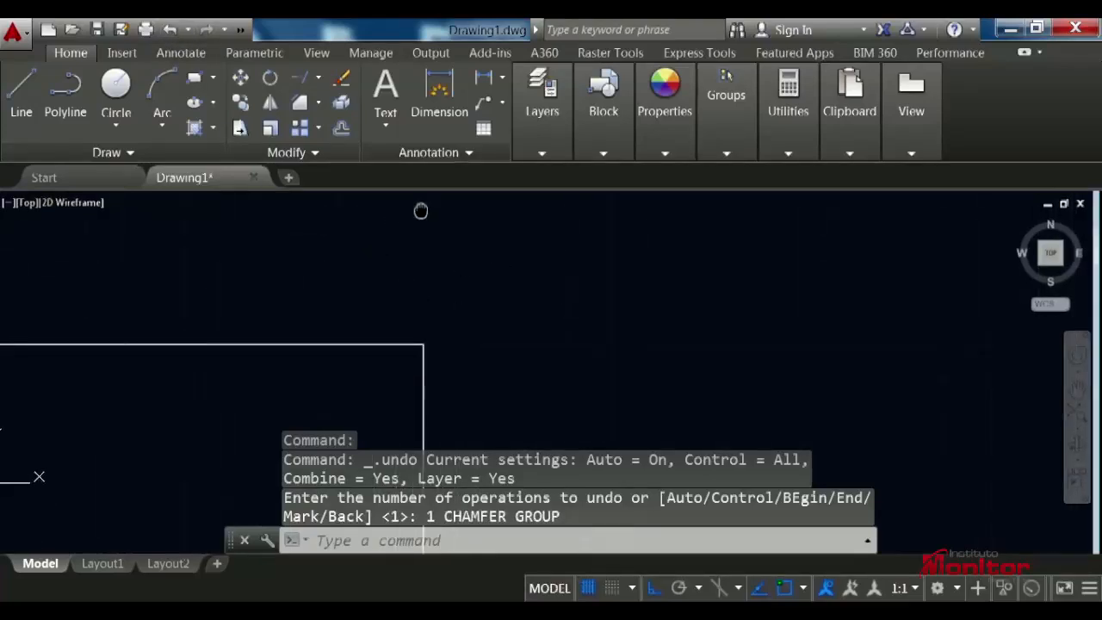
{"action": "scroll", "coordinate": [473, 358], "scroll_direction": "down", "scroll_amount": 2}
{"action": "middle_click_drag", "start_coordinate": [475, 326], "coordinate": [462, 250]}
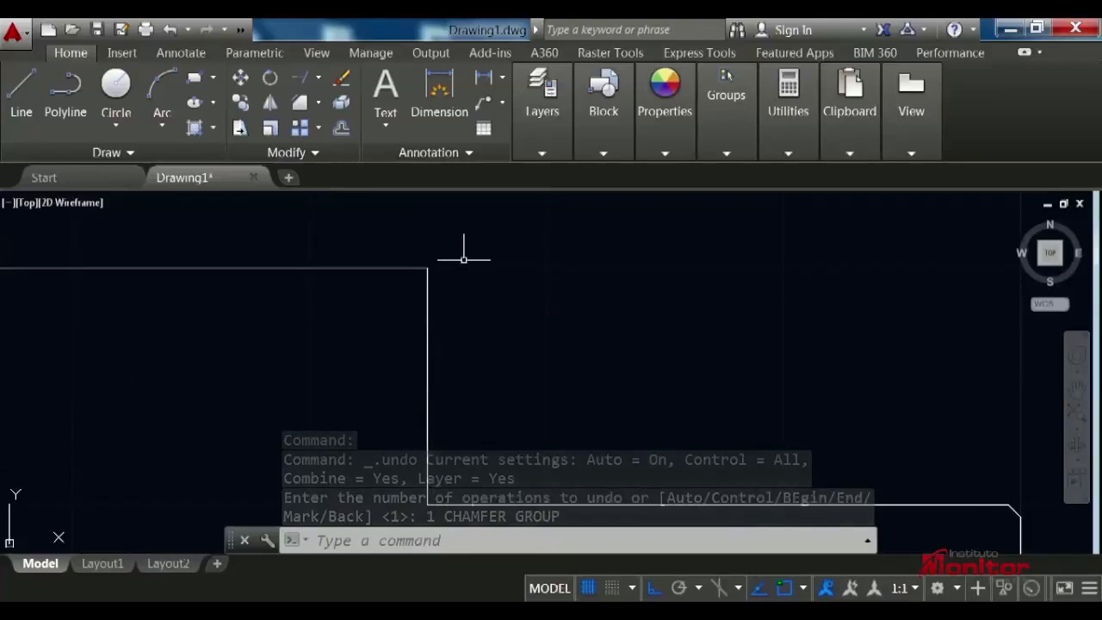
{"action": "left_click", "coordinate": [300, 105]}
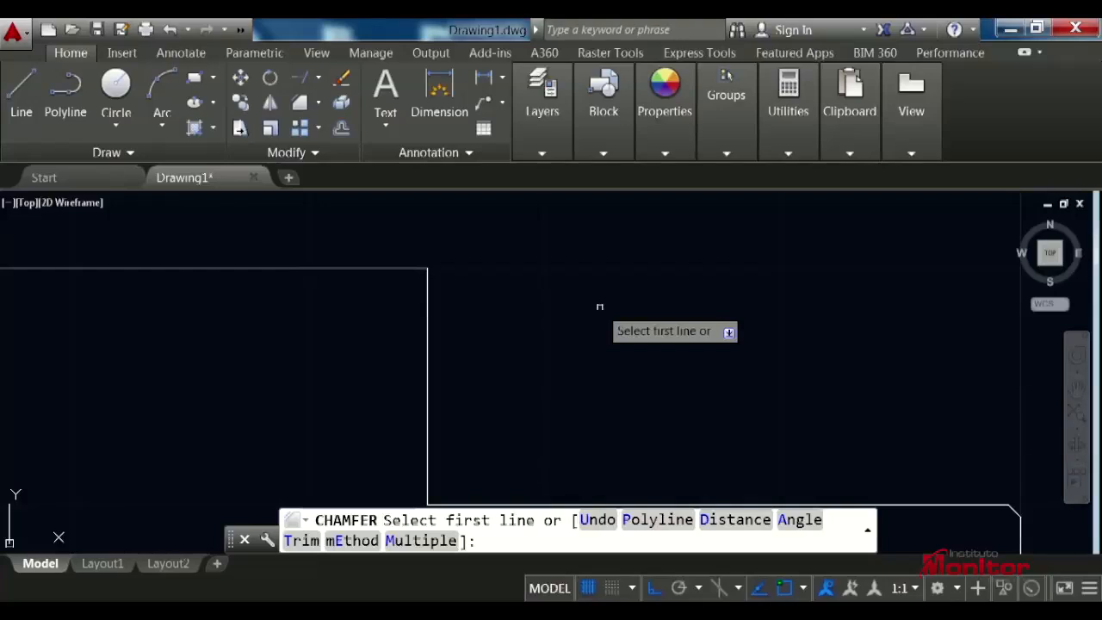
{"action": "type", "text": "d"}
{"action": "key", "text": "Return"}
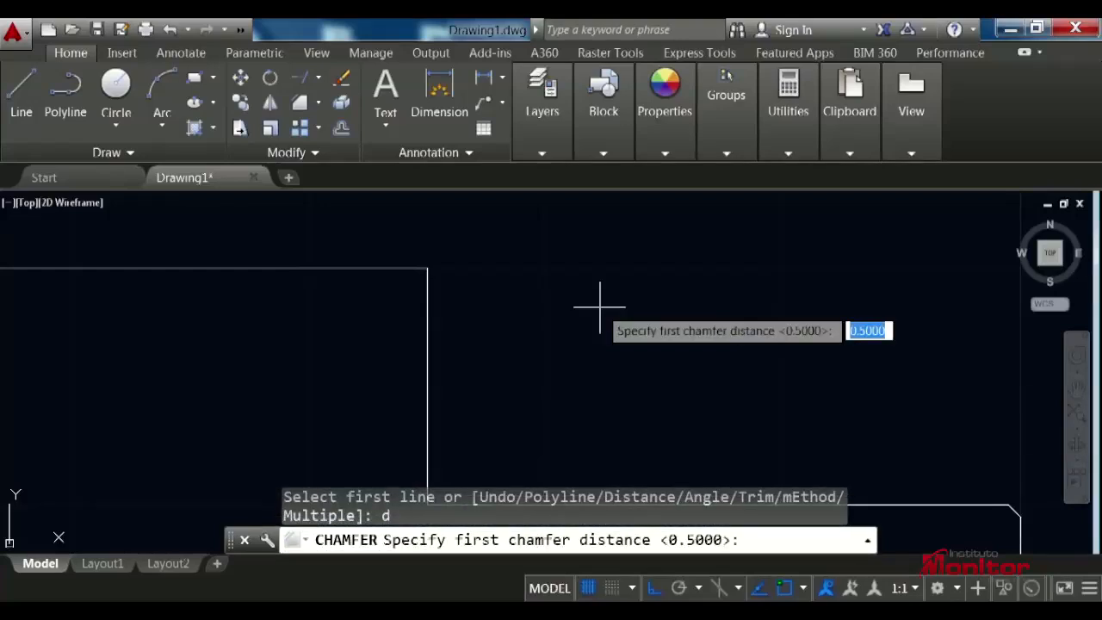
{"action": "type", "text": "1"}
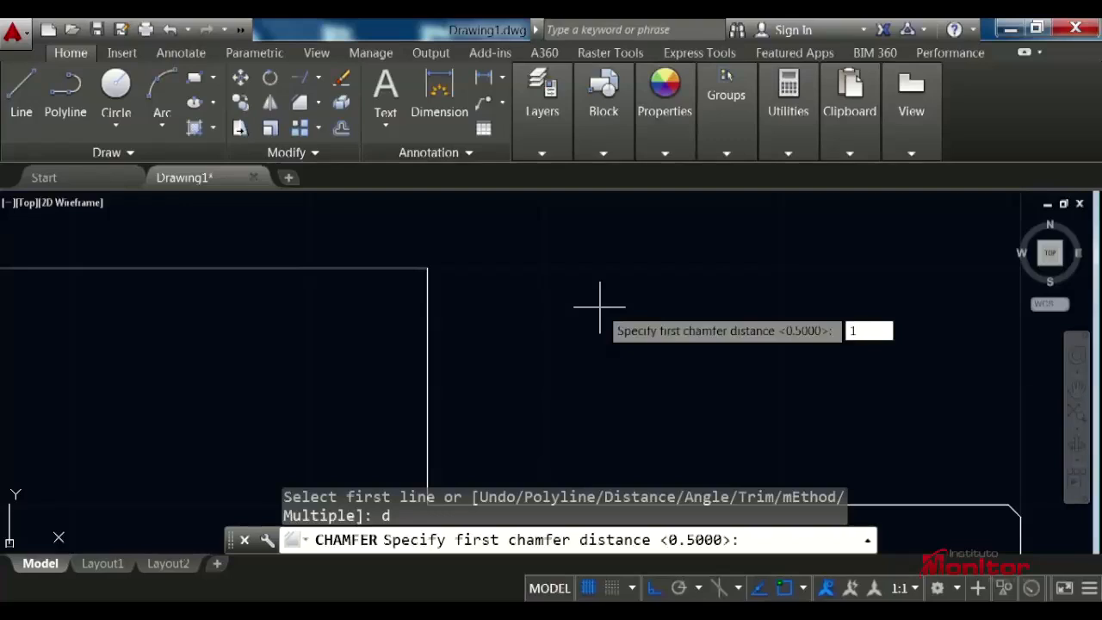
{"action": "key", "text": "Return"}
{"action": "type", "text": "1"}
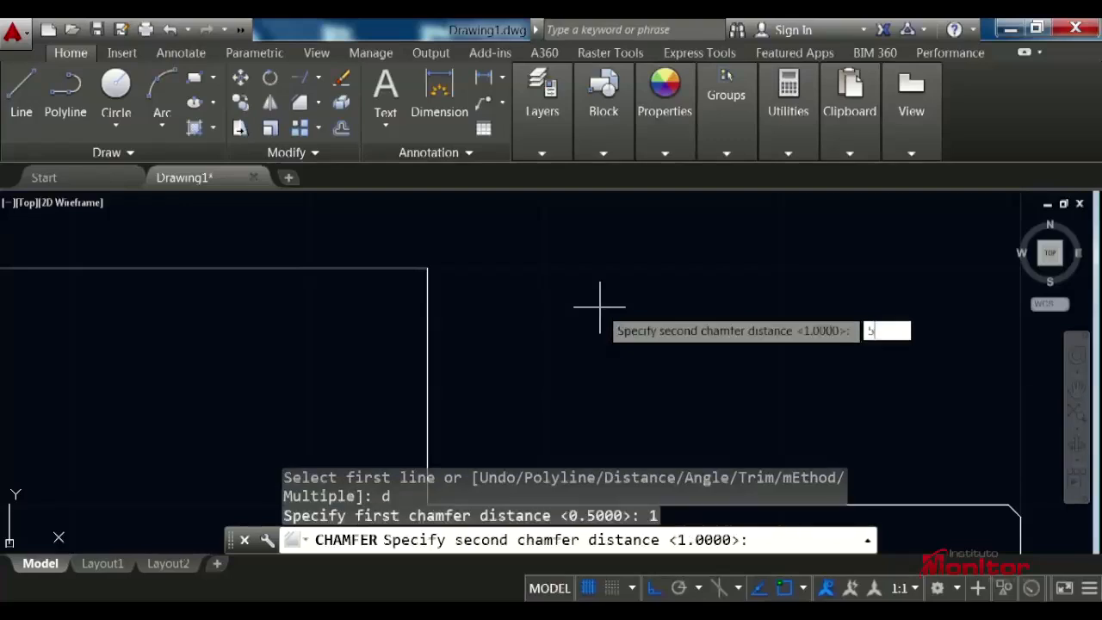
{"action": "key", "text": "Return"}
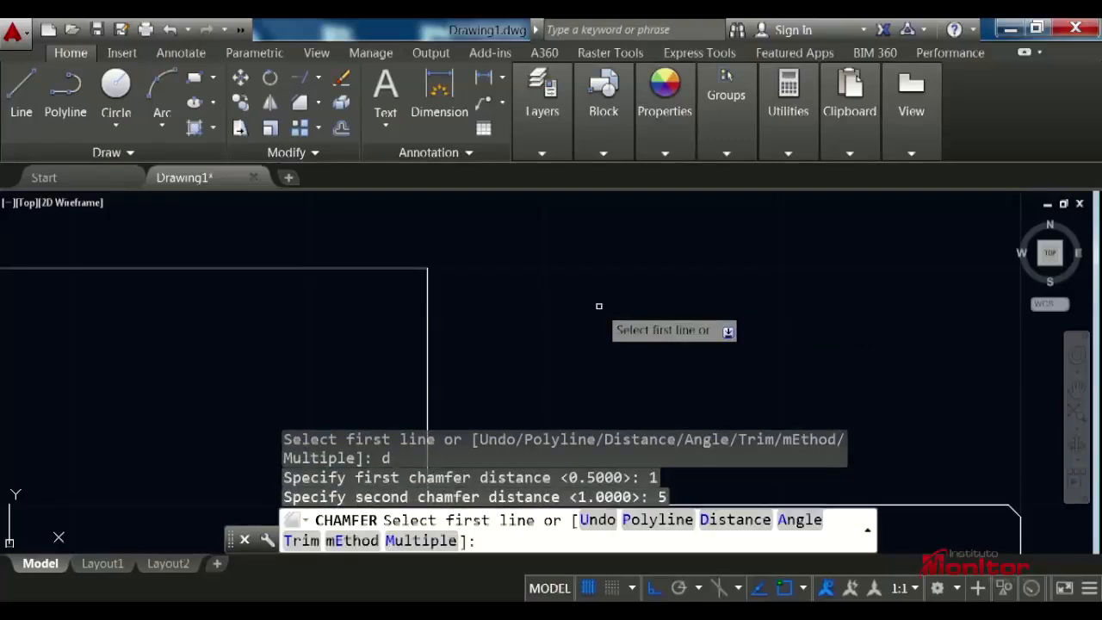
{"action": "left_click", "coordinate": [426, 323]}
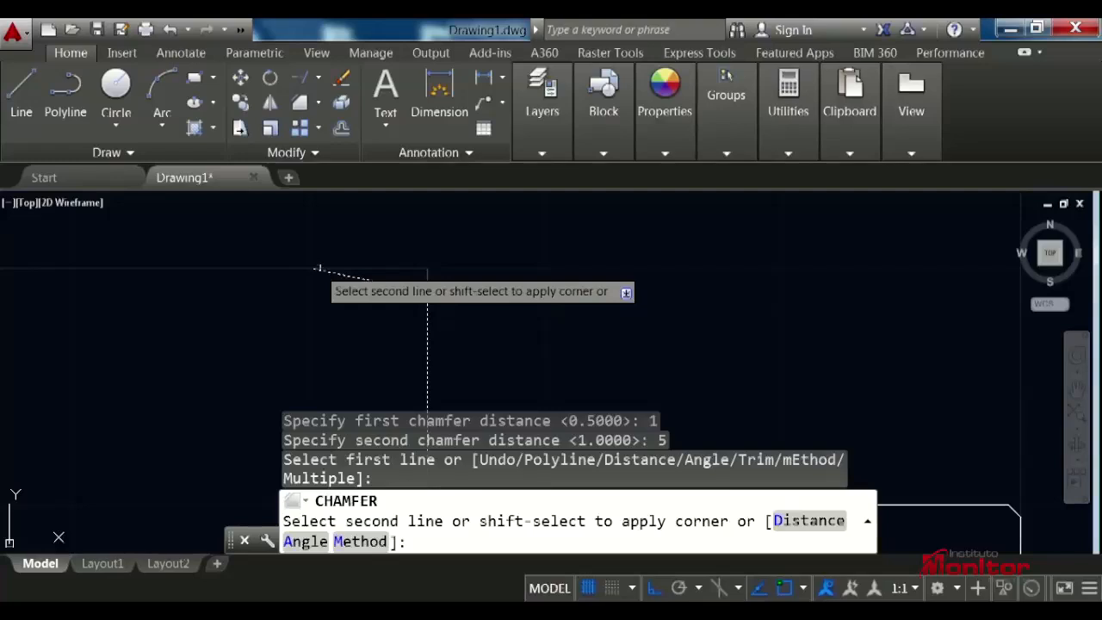
{"action": "left_click", "coordinate": [317, 269]}
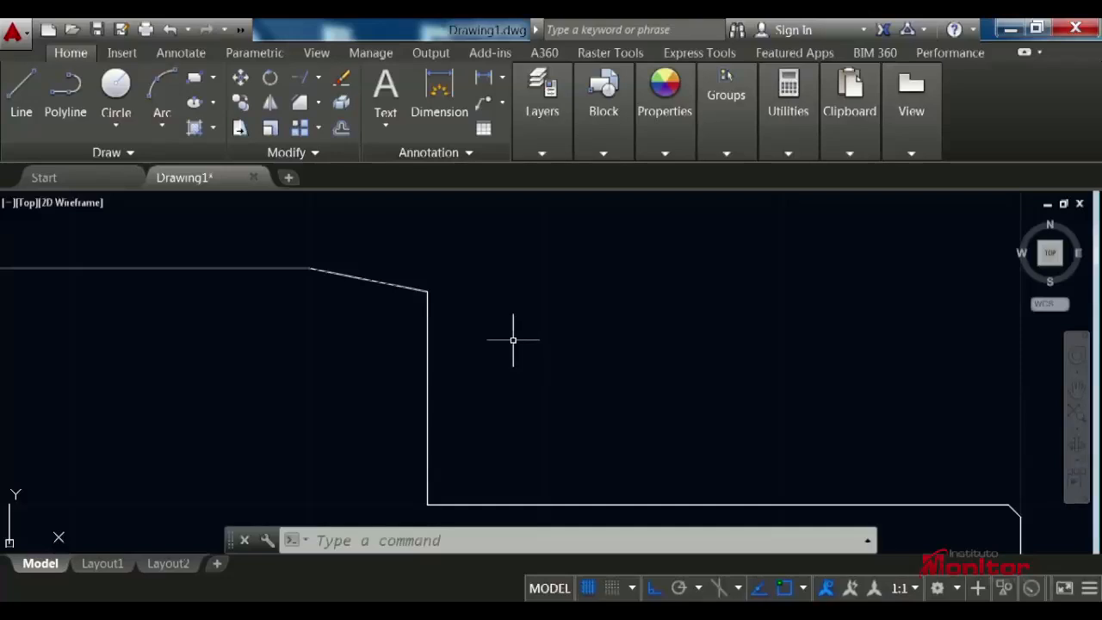
{"action": "scroll", "coordinate": [516, 339], "scroll_direction": "down", "scroll_amount": 2}
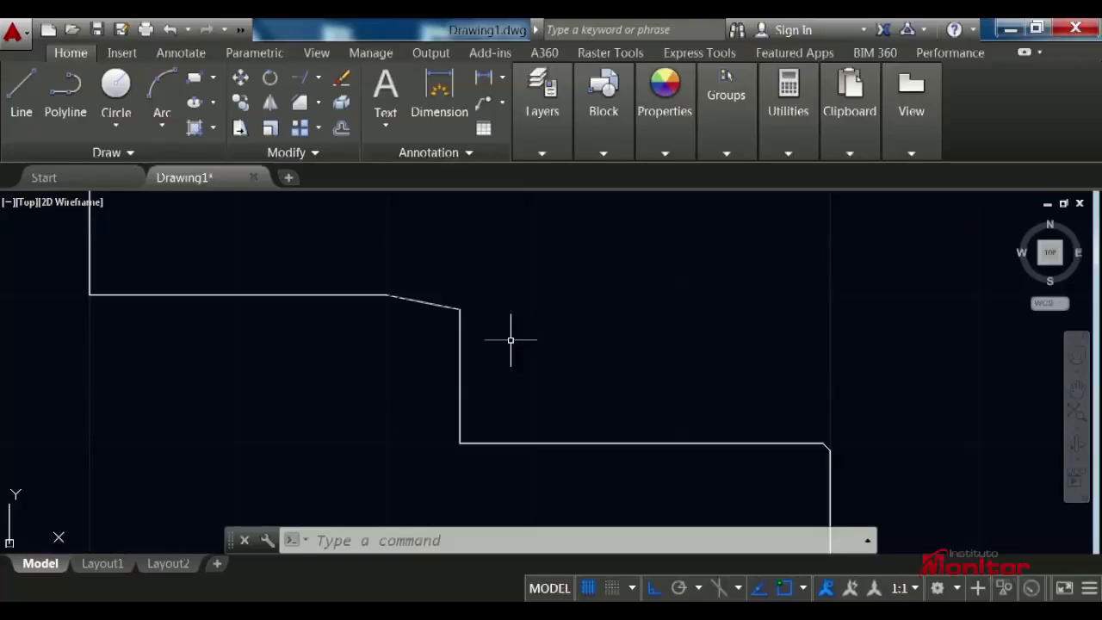
- Fillet the upper outer corner of the profile's largest section with a radius of 5
{"action": "left_click", "coordinate": [319, 104]}
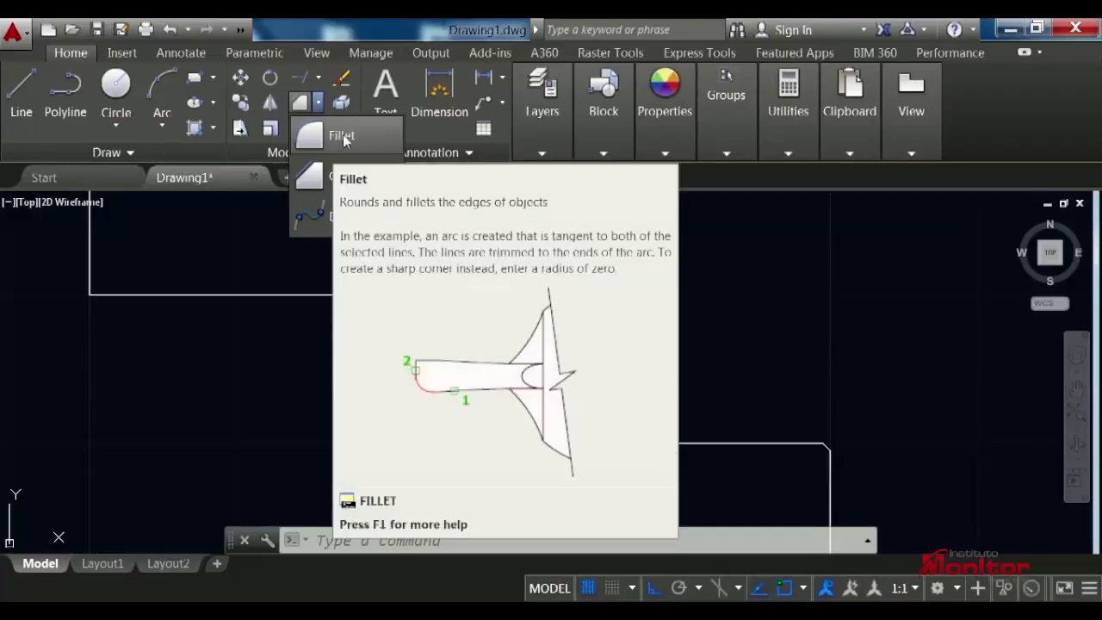
{"action": "left_click", "coordinate": [336, 138]}
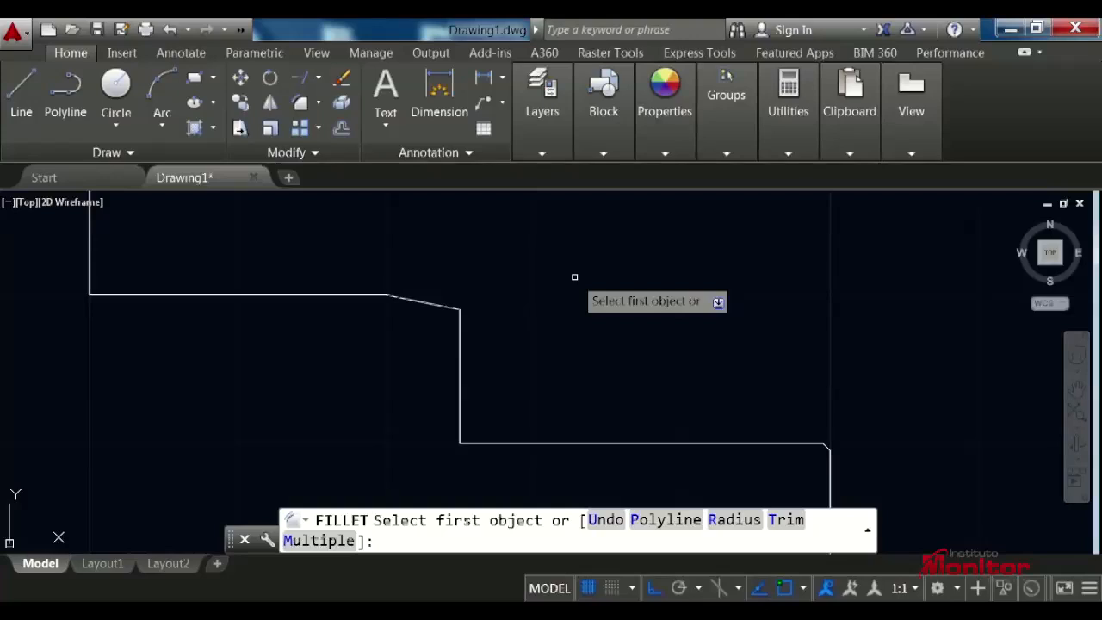
{"action": "middle_click_drag", "start_coordinate": [529, 273], "coordinate": [688, 392]}
{"action": "scroll", "coordinate": [358, 270], "scroll_direction": "up", "scroll_amount": 2}
{"action": "middle_click_drag", "start_coordinate": [355, 265], "coordinate": [528, 286]}
{"action": "middle_click_drag", "start_coordinate": [488, 380], "coordinate": [492, 285]}
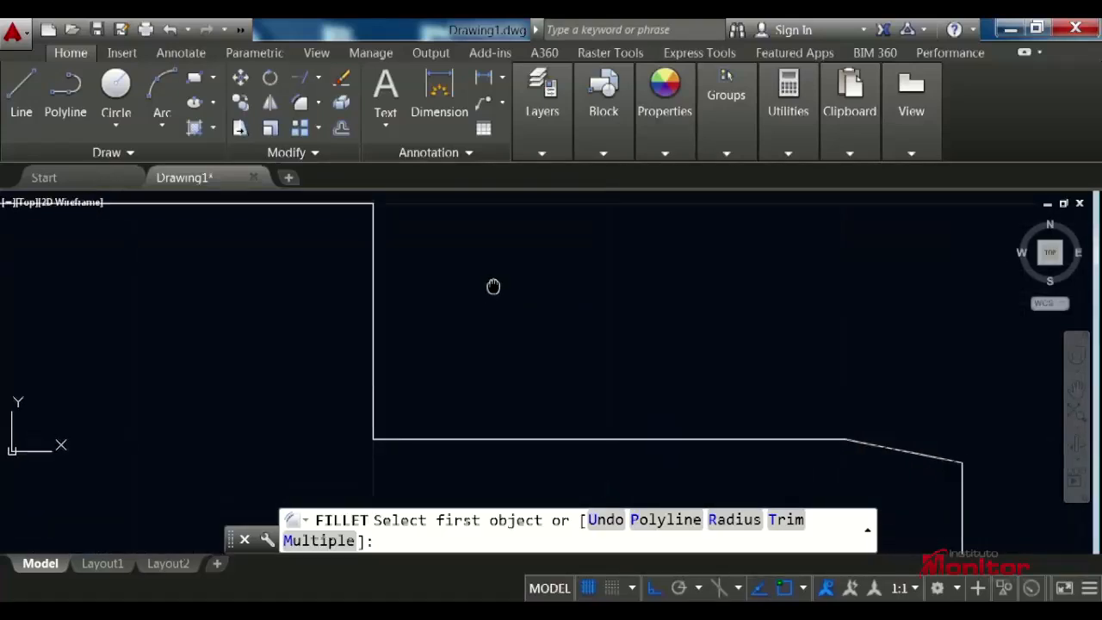
{"action": "scroll", "coordinate": [517, 381], "scroll_direction": "down", "scroll_amount": 2}
{"action": "scroll", "coordinate": [424, 293], "scroll_direction": "up", "scroll_amount": 2}
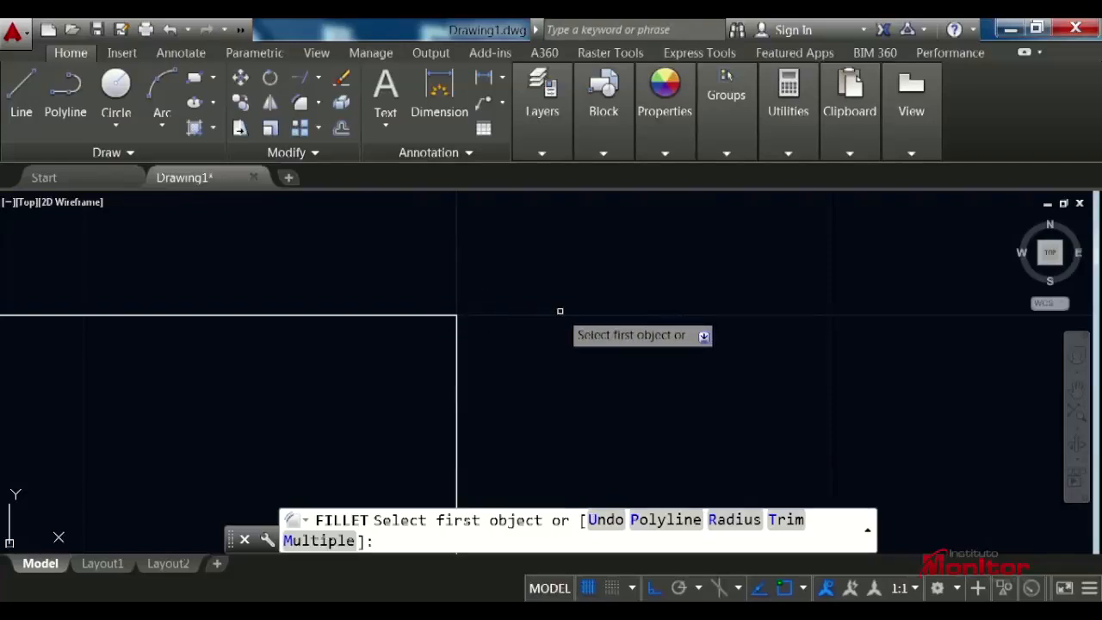
{"action": "type", "text": "r"}
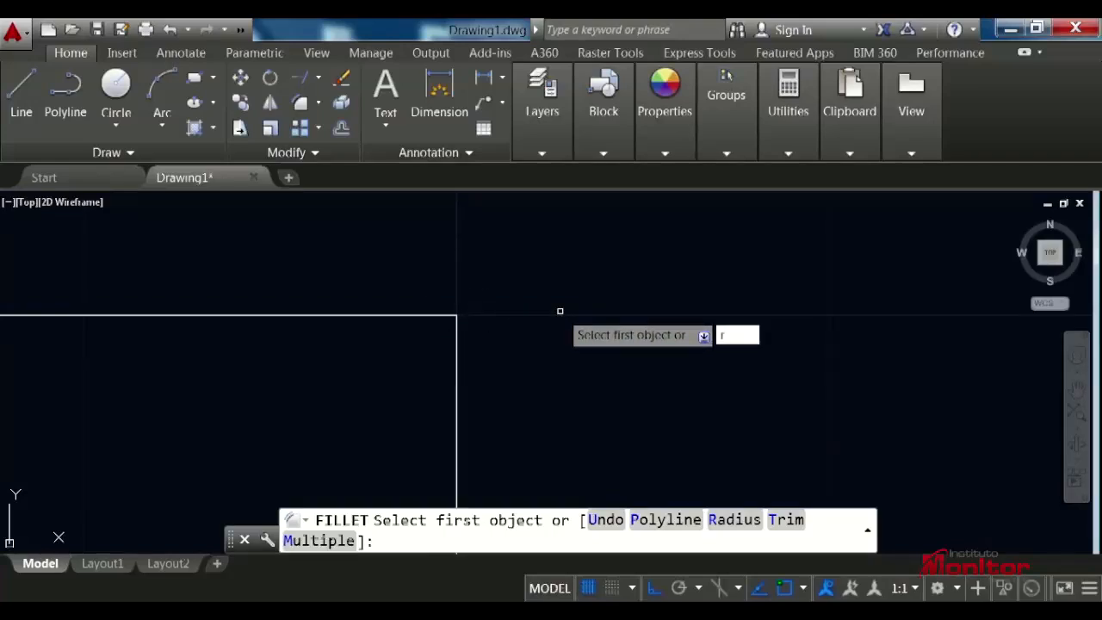
{"action": "key", "text": "Return"}
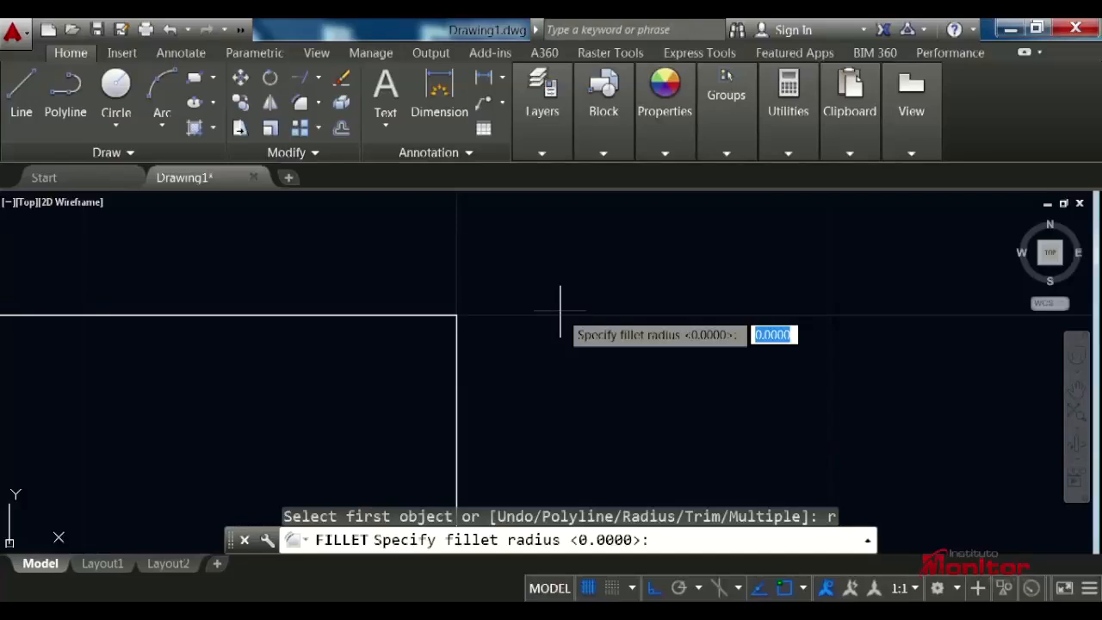
{"action": "type", "text": "5"}
{"action": "key", "text": "Return"}
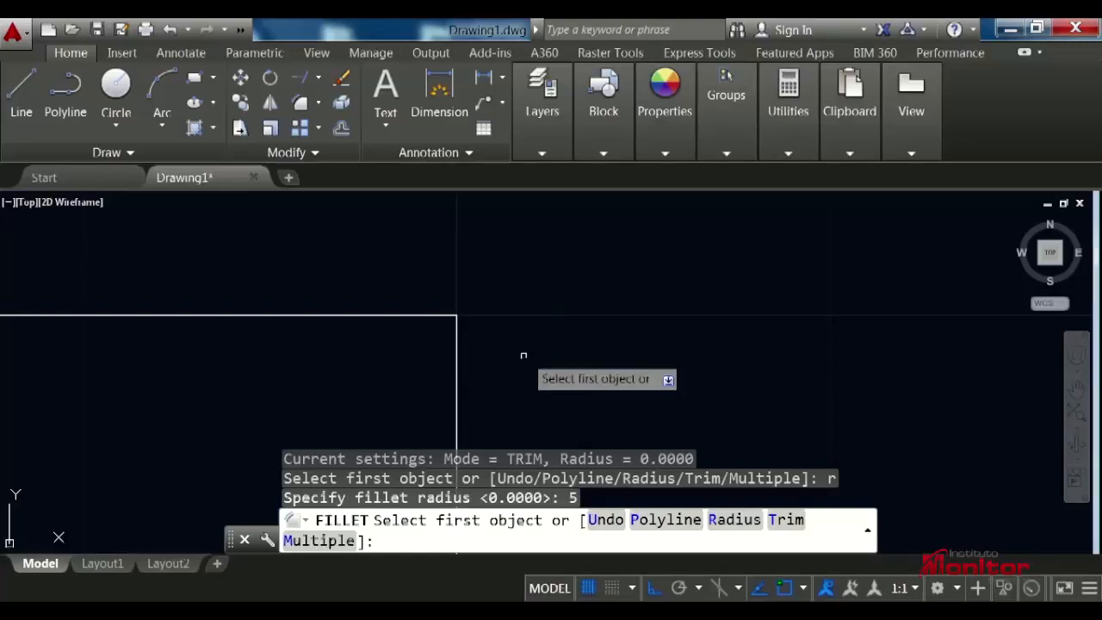
{"action": "left_click", "coordinate": [455, 359]}
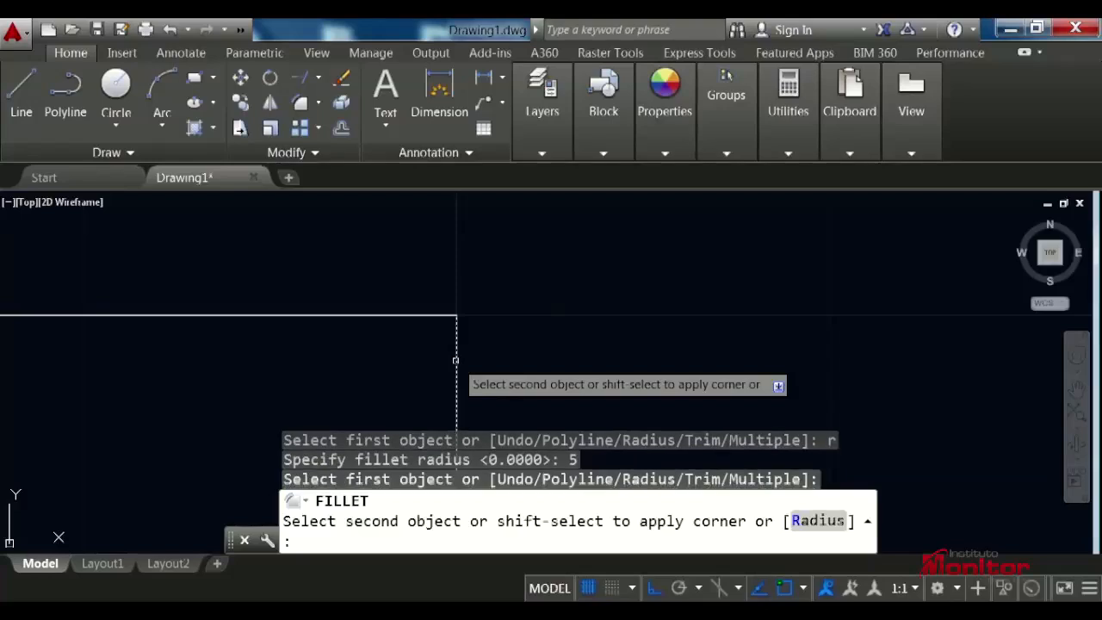
{"action": "left_click", "coordinate": [390, 316]}
- Fillet the inner corner between the largest section's vertical edge and the middle step's upper edge with a radius of 2.5
{"action": "scroll", "coordinate": [619, 375], "scroll_direction": "down", "scroll_amount": 3}
{"action": "mouse_move", "coordinate": [620, 370]}
{"action": "middle_mouse_down"}
{"action": "mouse_move", "coordinate": [547, 284]}
{"action": "mouse_move", "coordinate": [527, 278]}
{"action": "middle_mouse_up"}
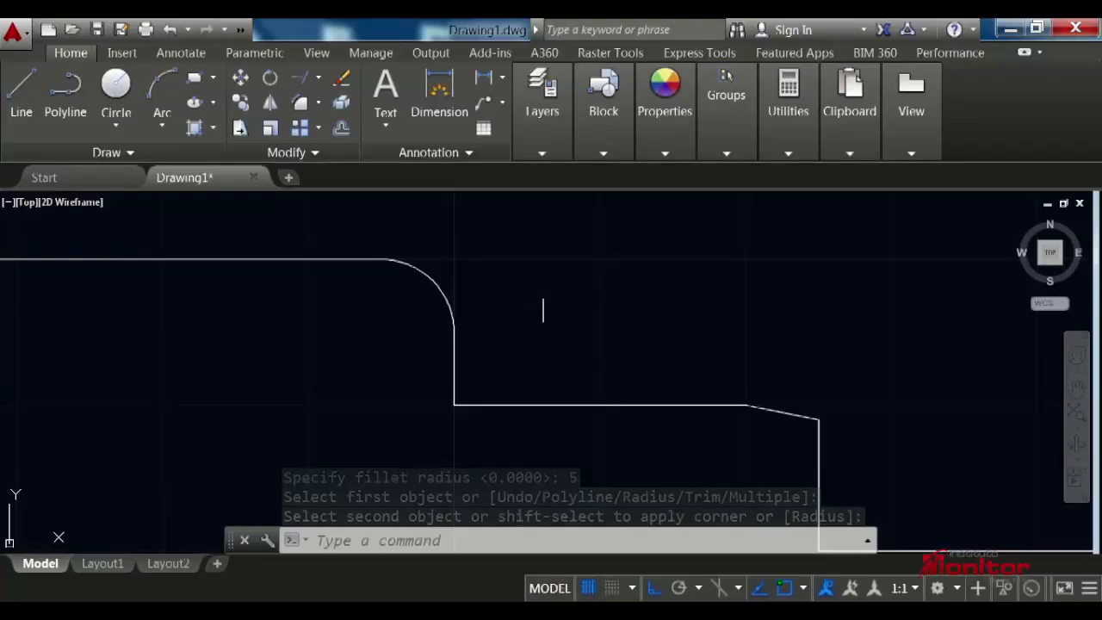
{"action": "middle_click_drag", "start_coordinate": [484, 327], "coordinate": [492, 261]}
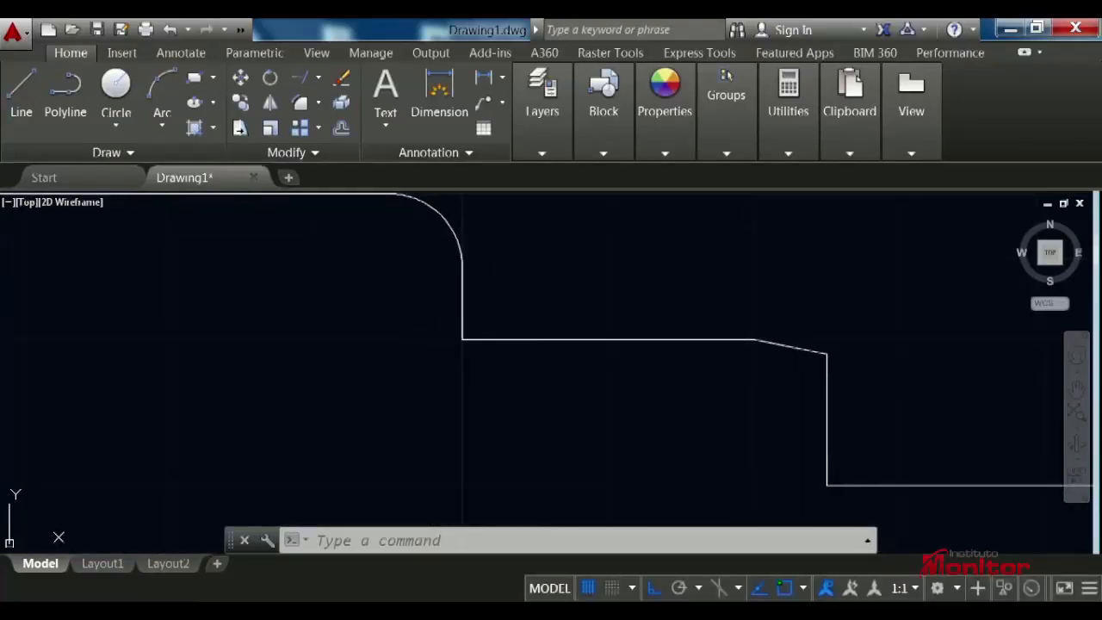
{"action": "left_click", "coordinate": [299, 103]}
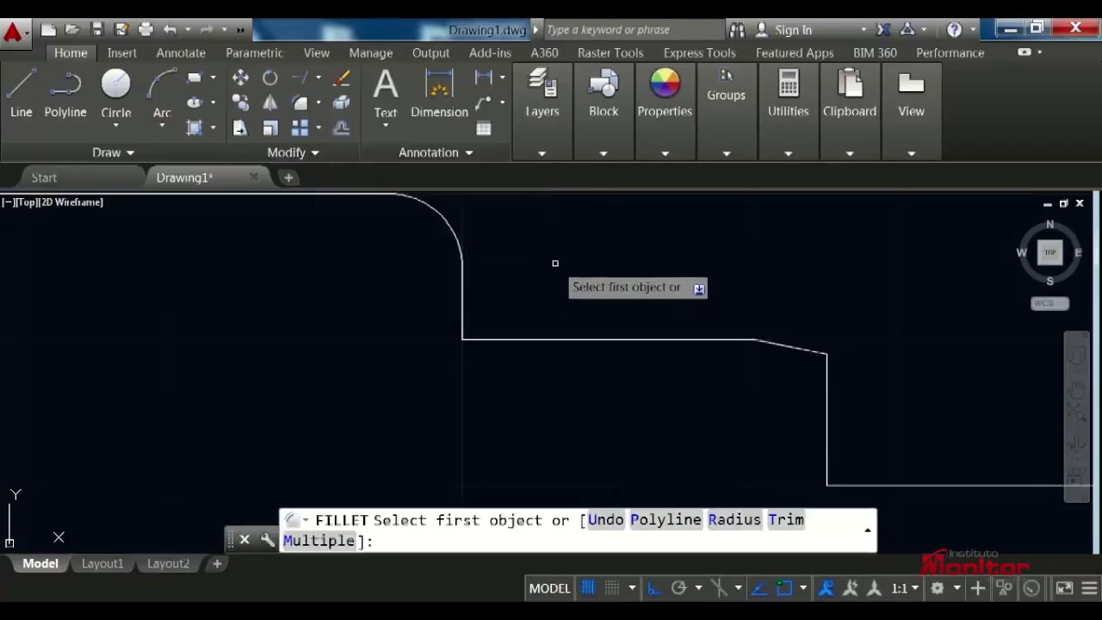
{"action": "type", "text": "r"}
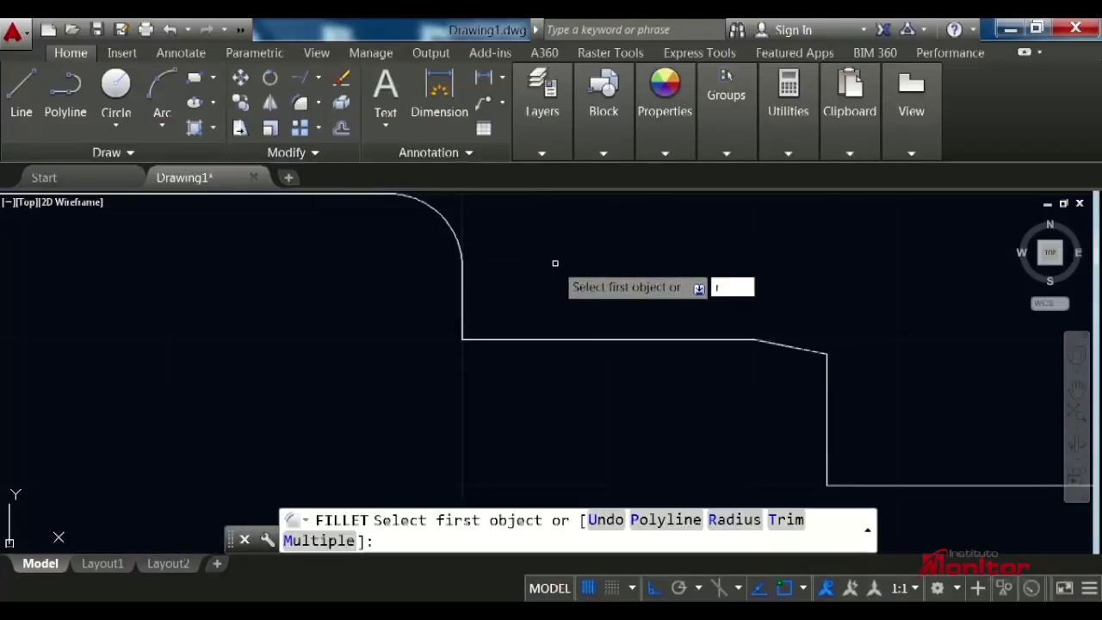
{"action": "key", "text": "Return"}
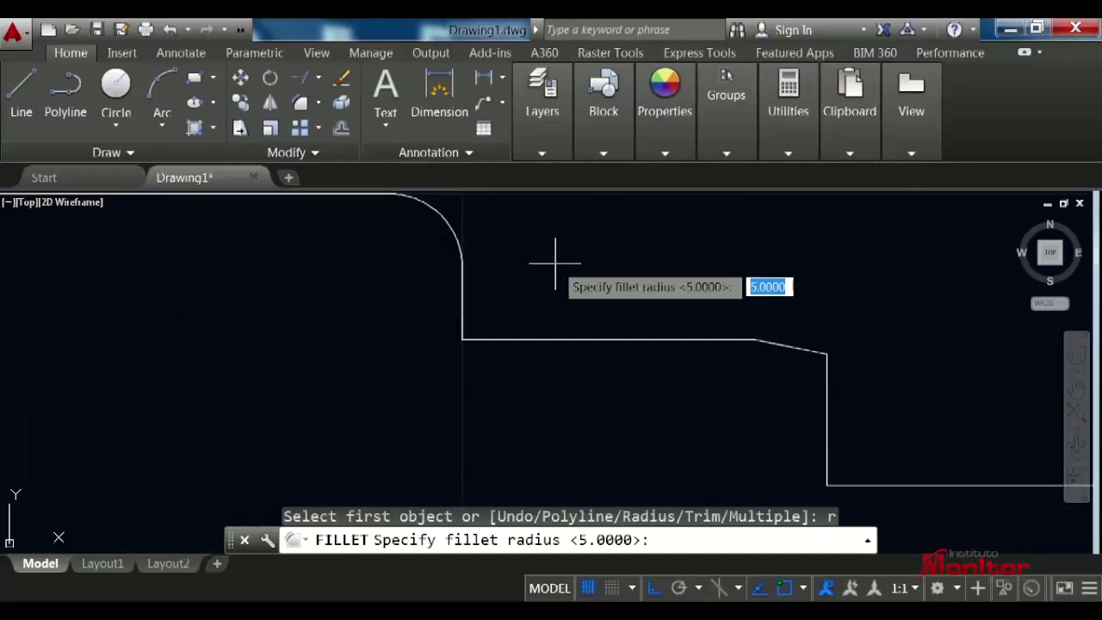
{"action": "type", "text": "2."}
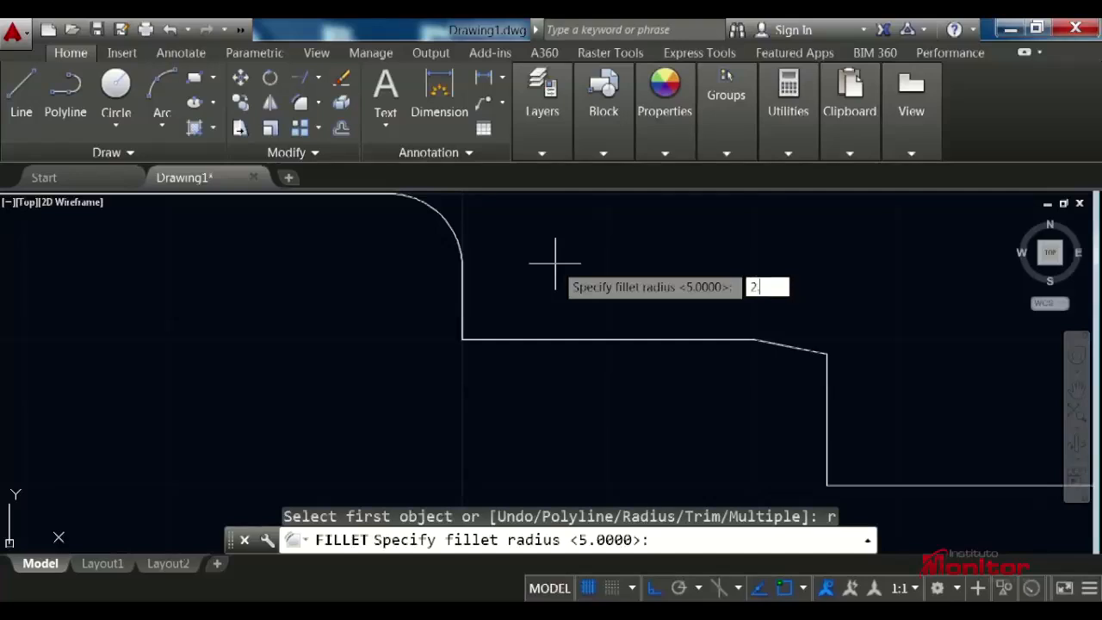
{"action": "type", "text": "5"}
{"action": "key", "text": "Return"}
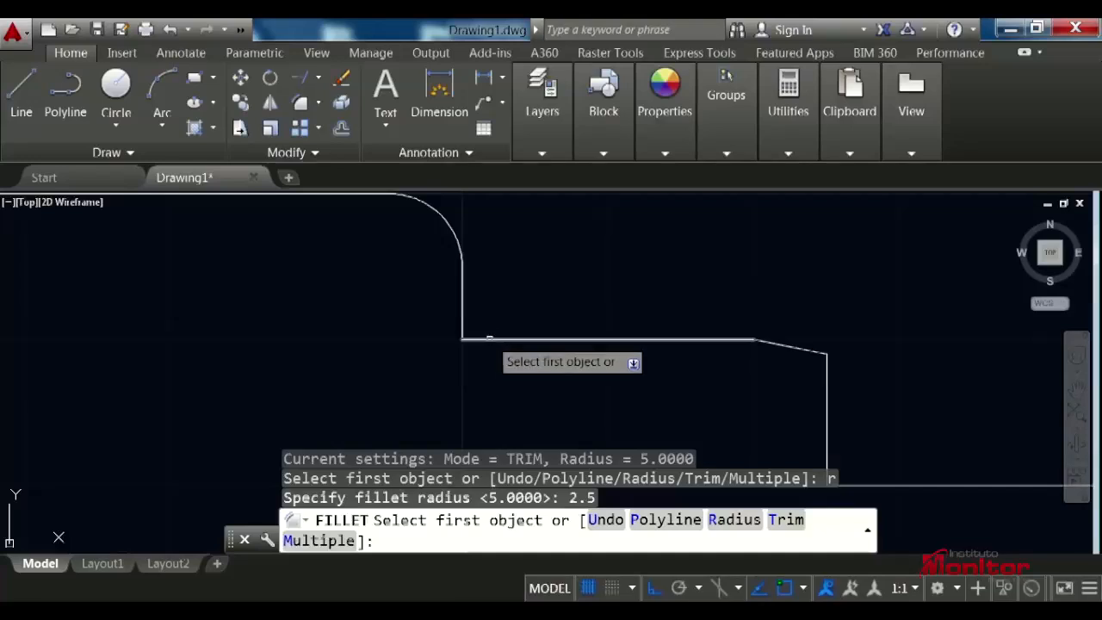
{"action": "left_click", "coordinate": [489, 339]}
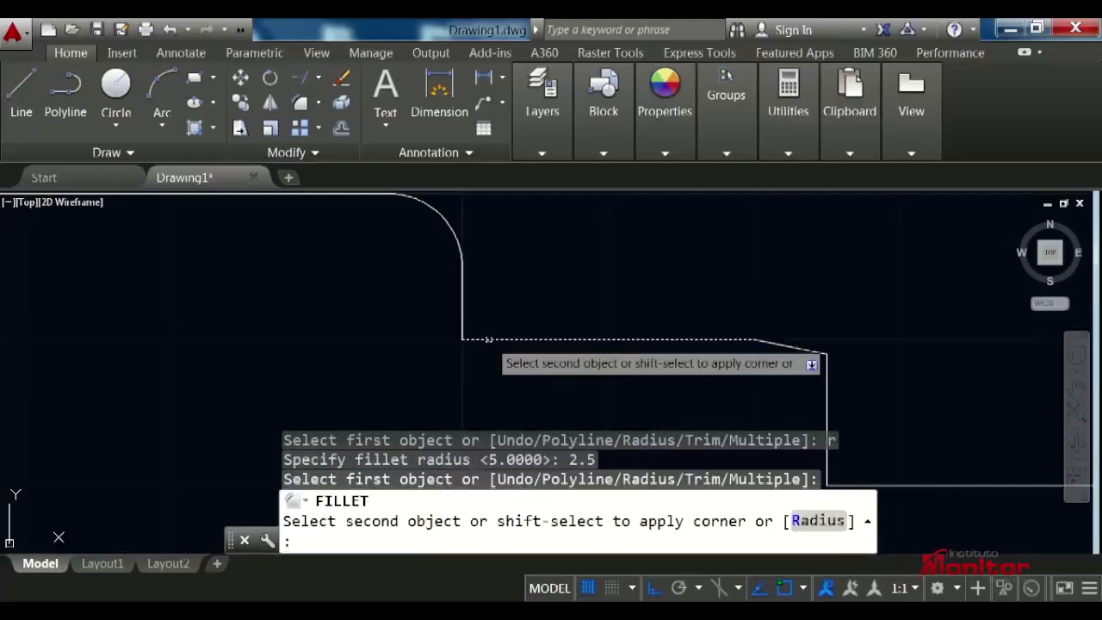
{"action": "left_click", "coordinate": [461, 297]}
{"action": "middle_click_drag", "start_coordinate": [505, 315], "coordinate": [502, 358]}
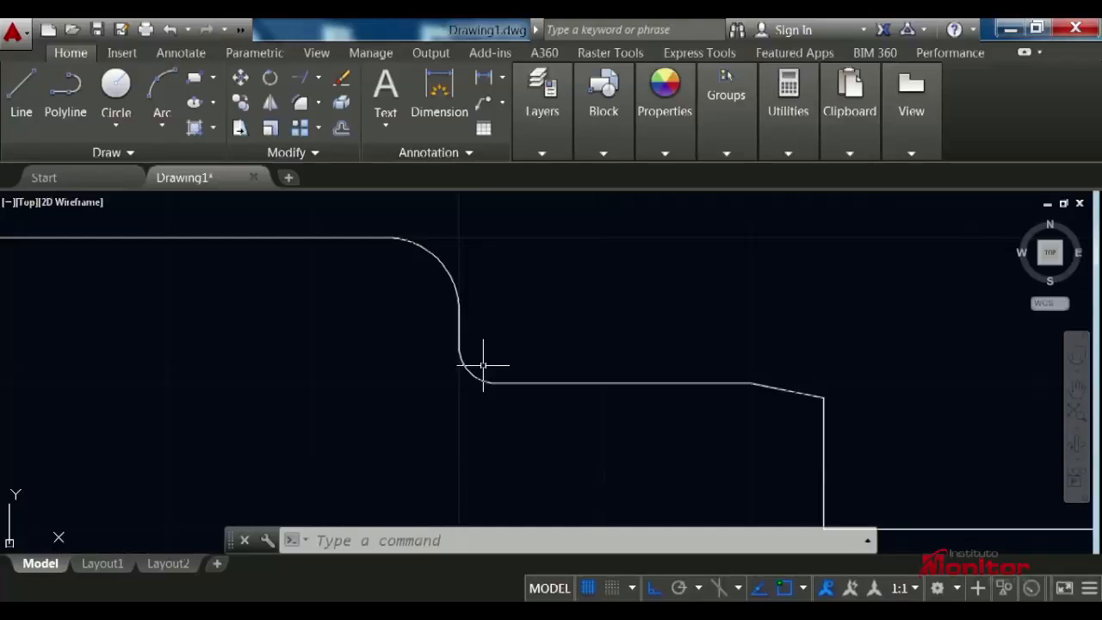
{"action": "scroll", "coordinate": [519, 348], "scroll_direction": "down", "scroll_amount": 2}
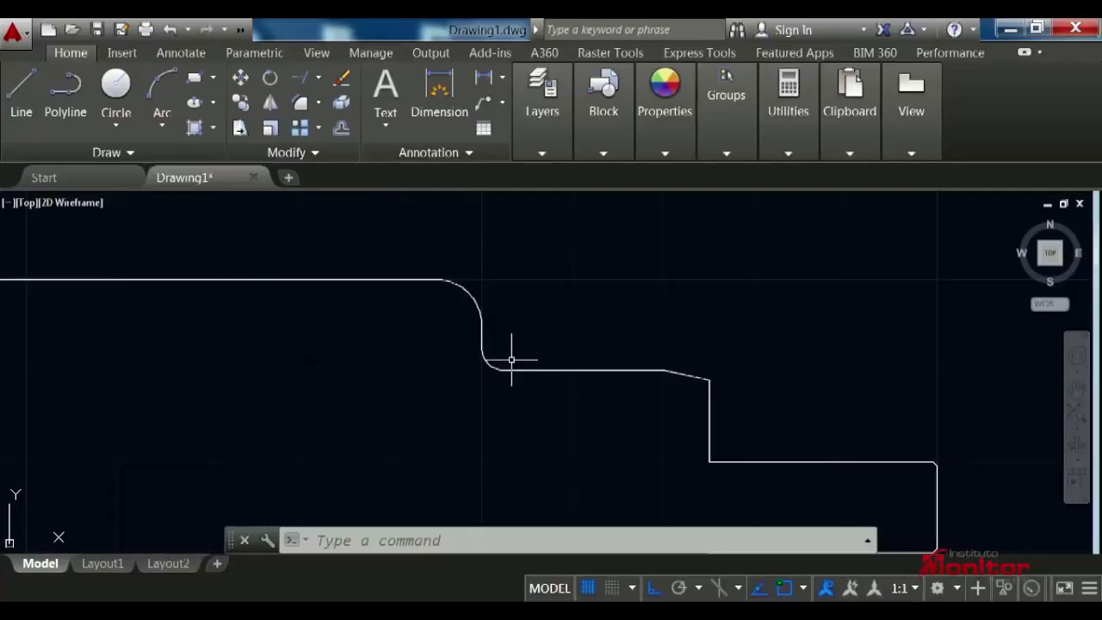
{"action": "scroll", "coordinate": [512, 360], "scroll_direction": "down", "scroll_amount": 2}
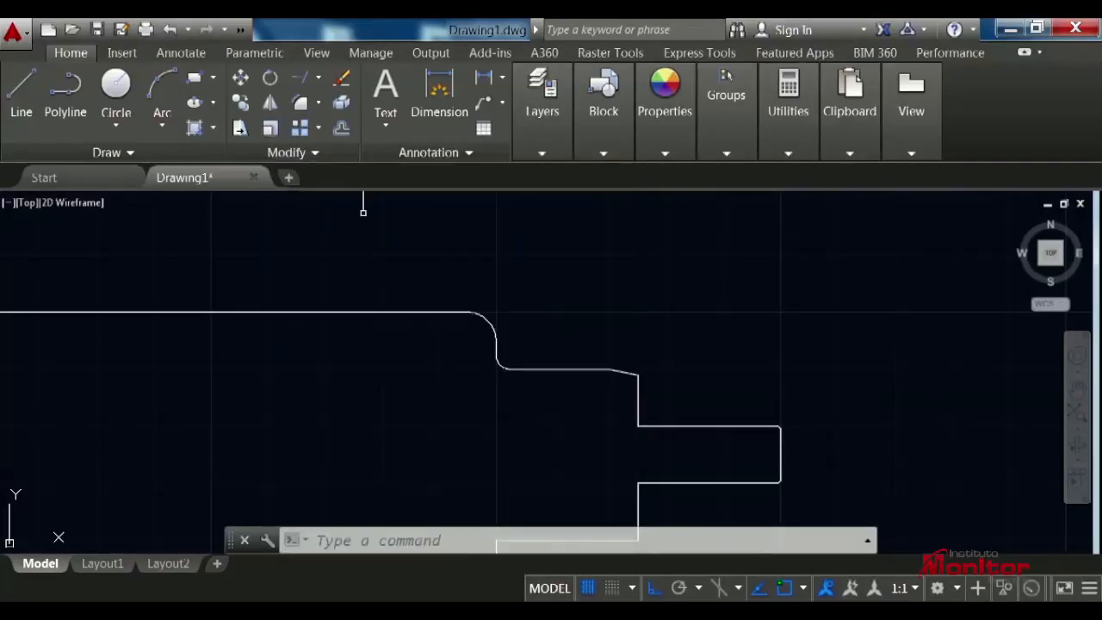
{"action": "scroll", "coordinate": [430, 241], "scroll_direction": "down", "scroll_amount": 3}
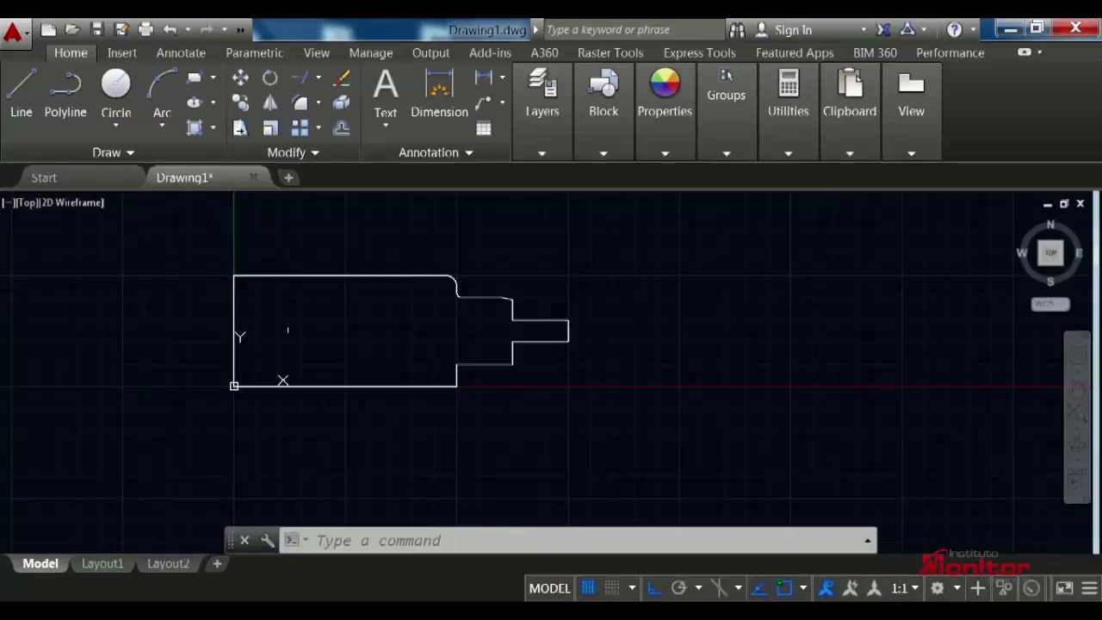
{"action": "scroll", "coordinate": [435, 330], "scroll_direction": "up", "scroll_amount": 2}
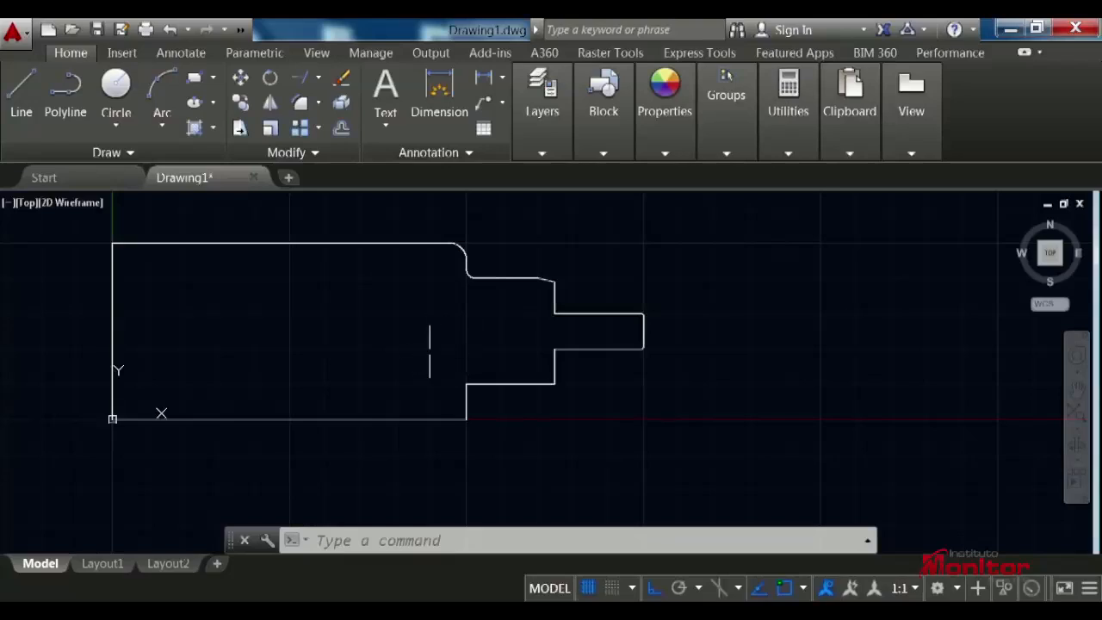
{"action": "scroll", "coordinate": [401, 345], "scroll_direction": "down", "scroll_amount": 4}
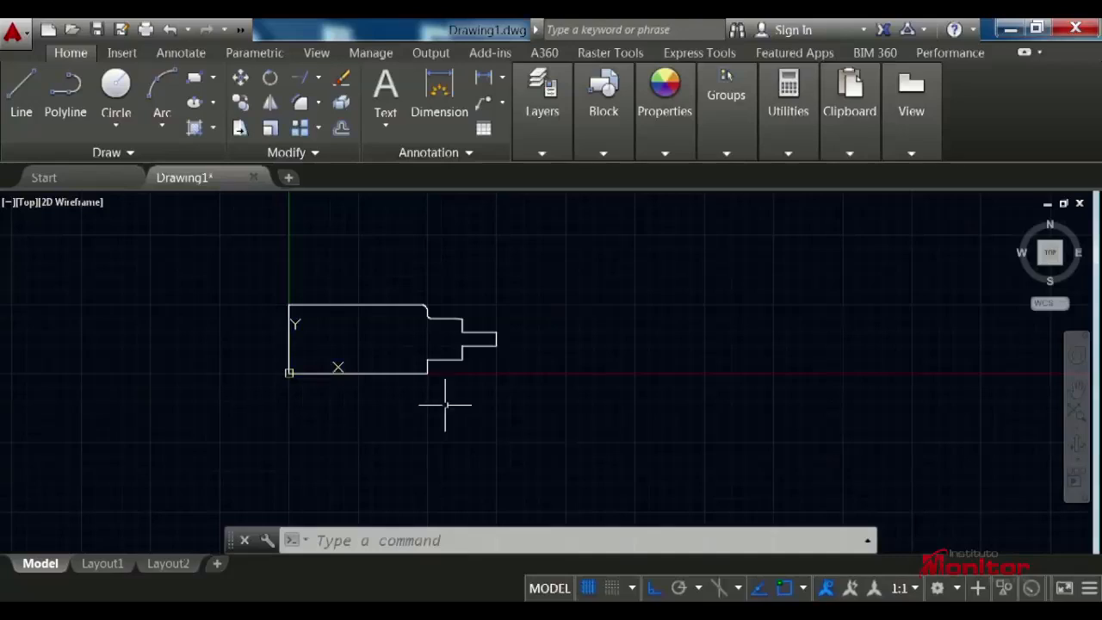
- Scale the entire stepped profile by a factor of 2, using its lower-left corner at the origin as base point
{"action": "left_click", "coordinate": [271, 129]}
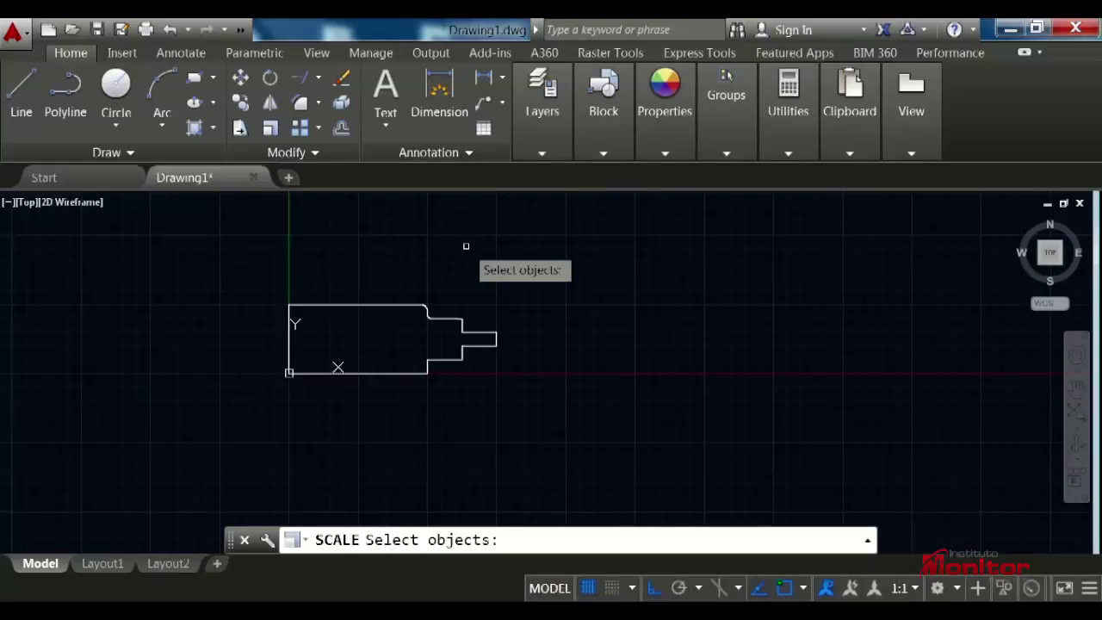
{"action": "scroll", "coordinate": [470, 251], "scroll_direction": "up", "scroll_amount": 4}
{"action": "middle_click_drag", "start_coordinate": [485, 298], "coordinate": [594, 214]}
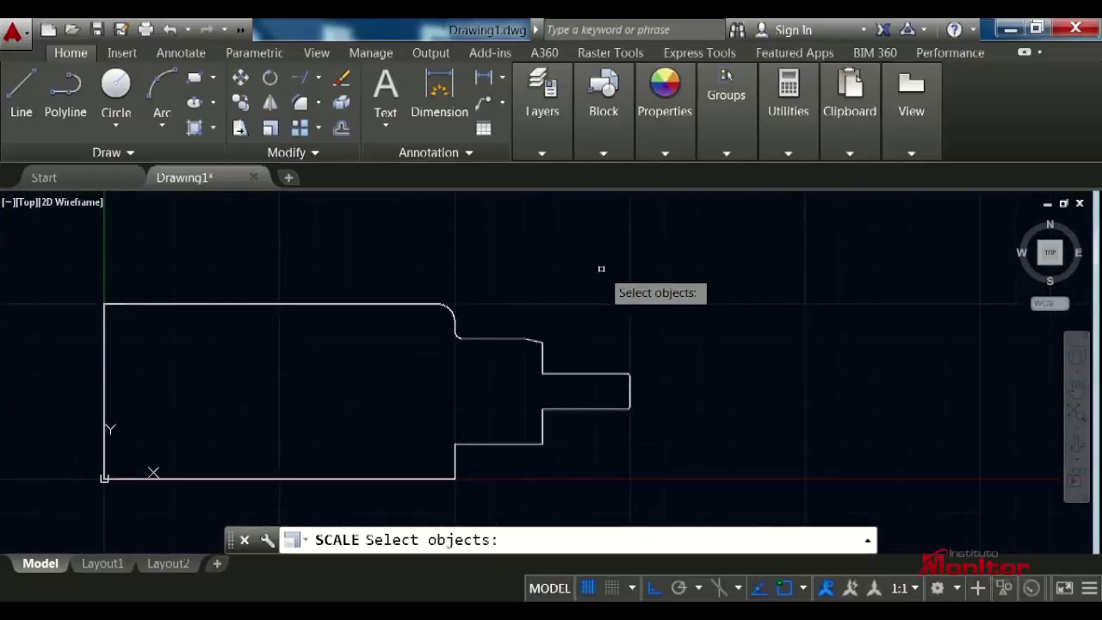
{"action": "left_click", "coordinate": [656, 255]}
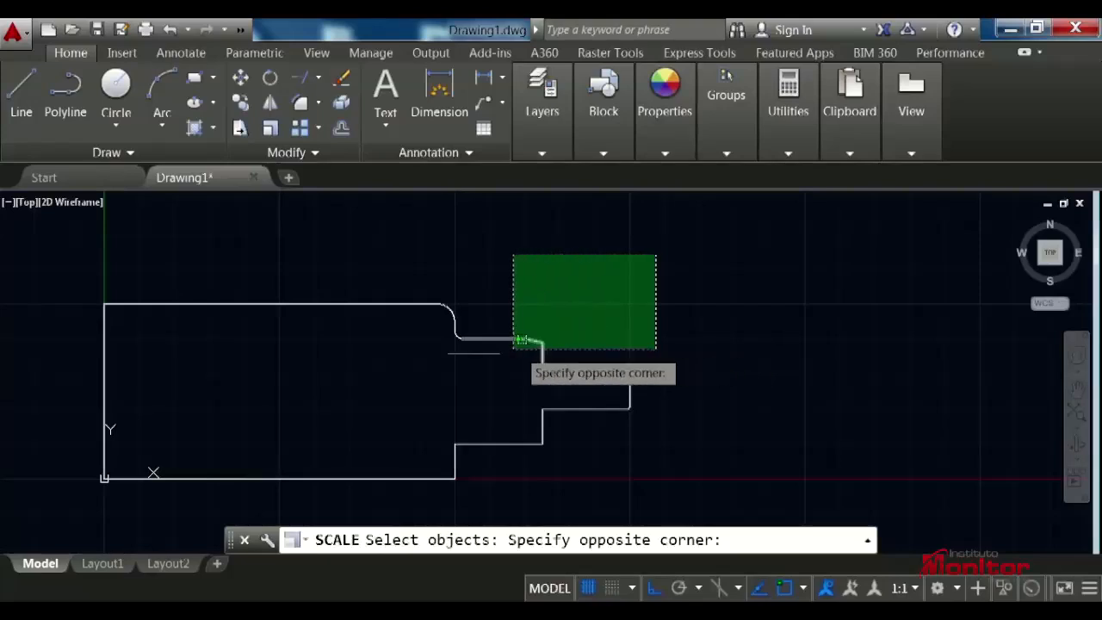
{"action": "left_click", "coordinate": [62, 505]}
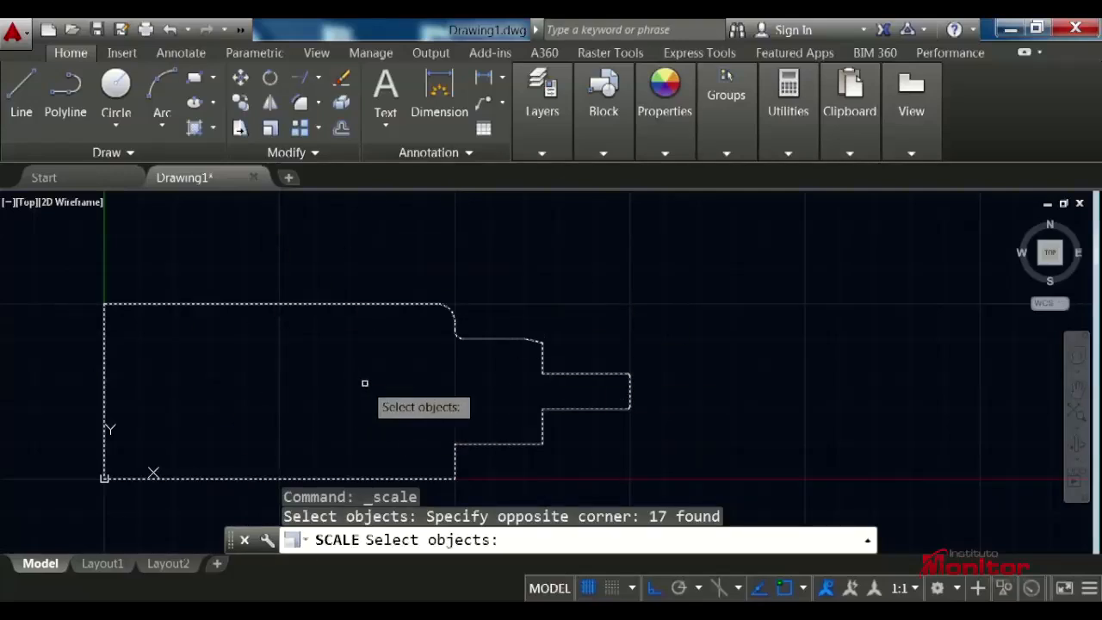
{"action": "key", "text": "Return"}
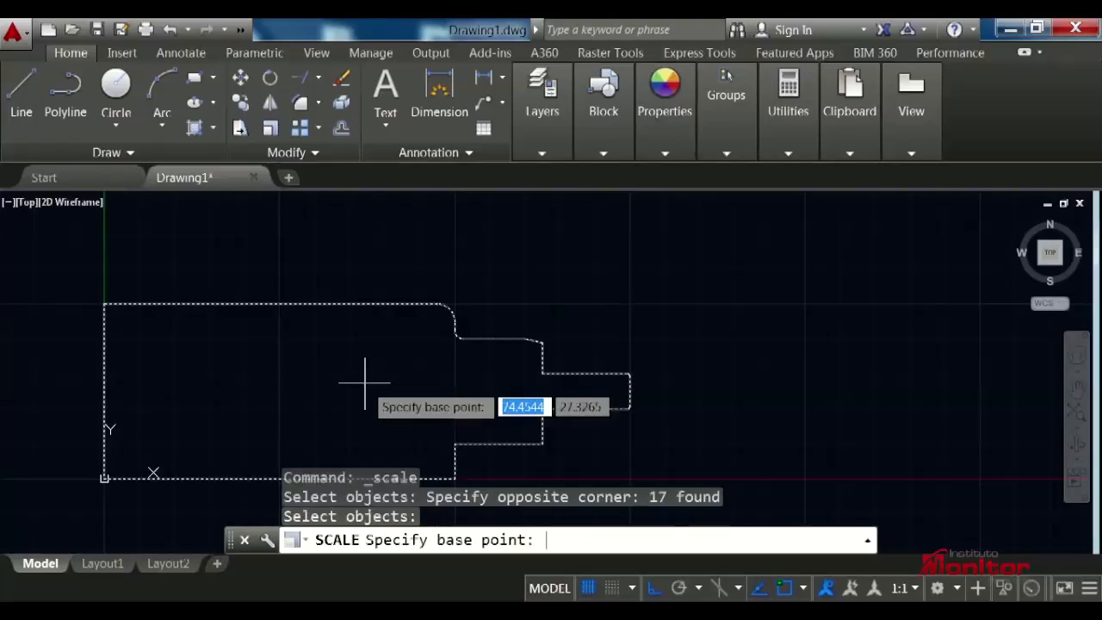
{"action": "scroll", "coordinate": [365, 382], "scroll_direction": "down", "scroll_amount": 2}
{"action": "mouse_move", "coordinate": [344, 382]}
{"action": "middle_mouse_down"}
{"action": "mouse_move", "coordinate": [475, 284]}
{"action": "mouse_move", "coordinate": [365, 380]}
{"action": "middle_mouse_up"}
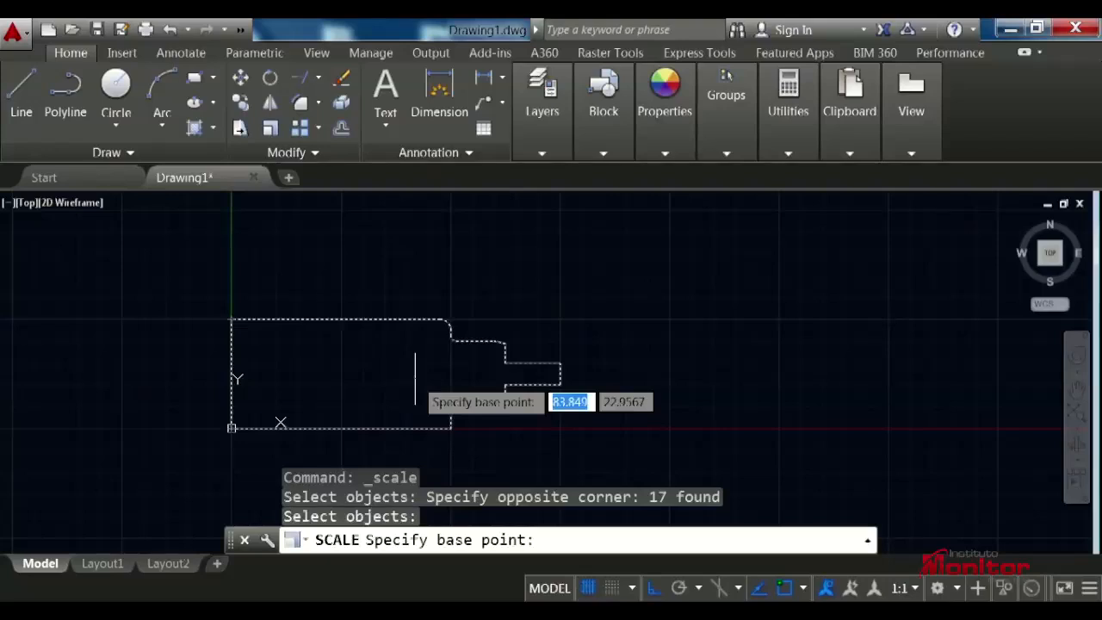
{"action": "left_click", "coordinate": [231, 428]}
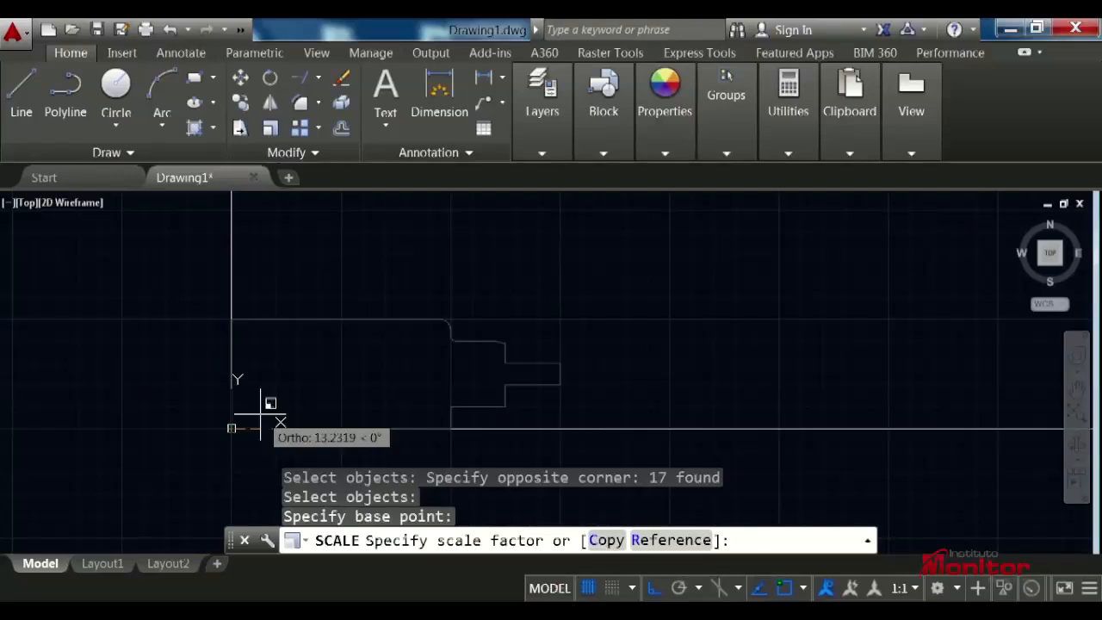
{"action": "type", "text": "2"}
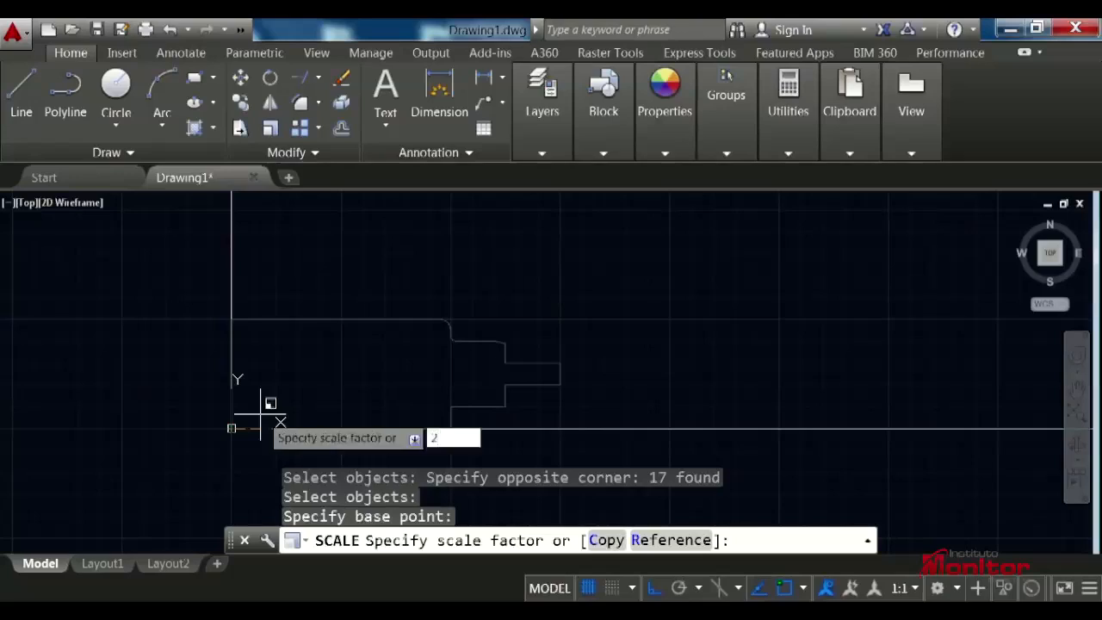
{"action": "key", "text": "Return"}
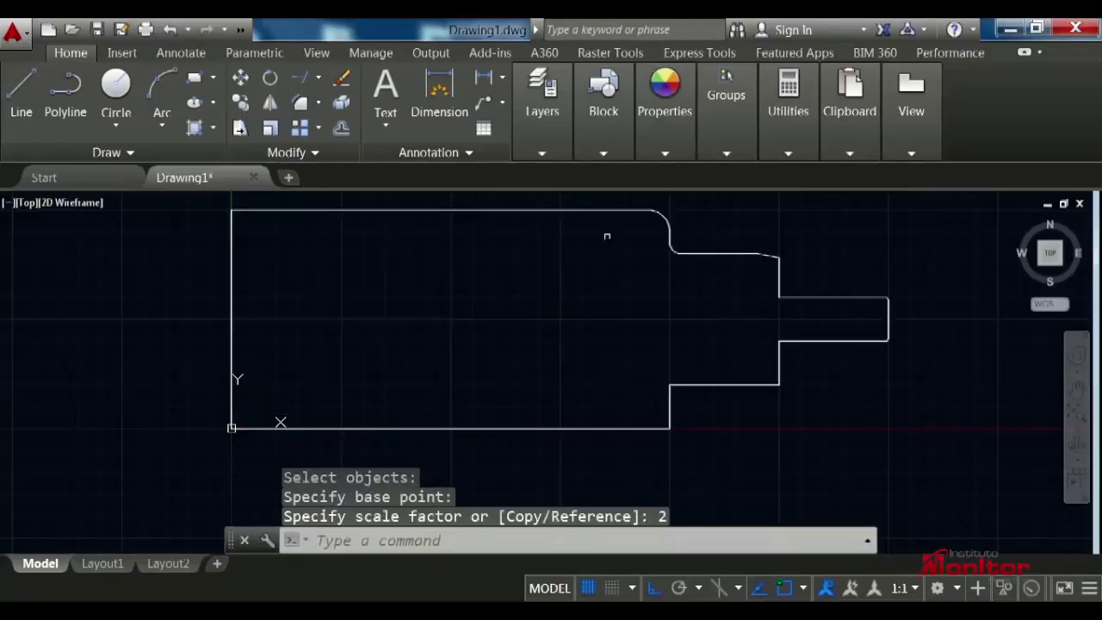
{"action": "scroll", "coordinate": [542, 365], "scroll_direction": "down", "scroll_amount": 2}
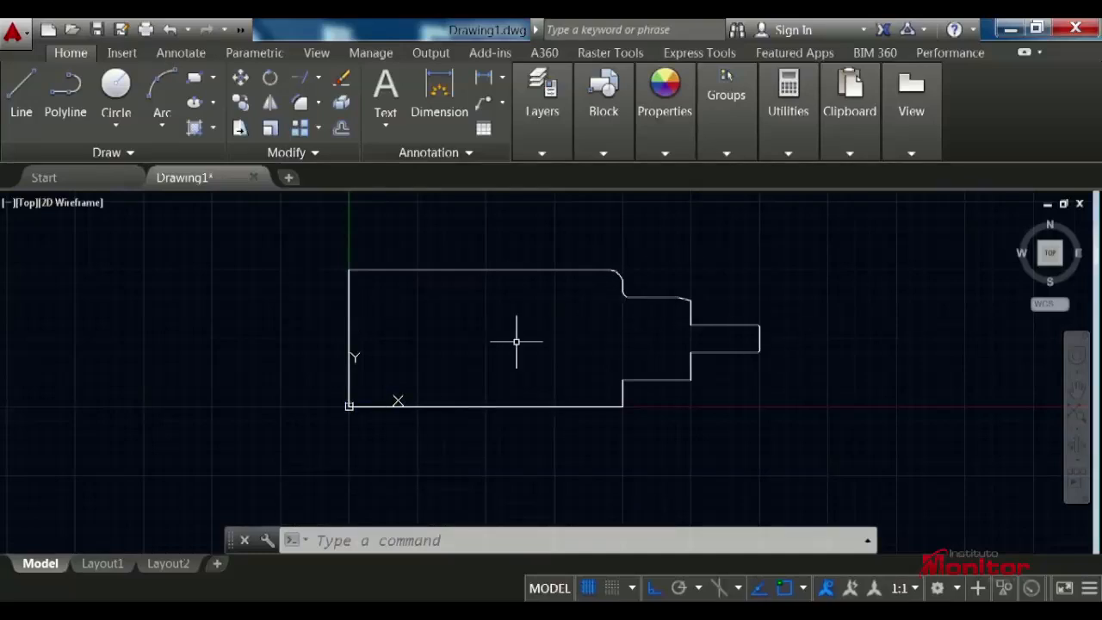
{"action": "left_click", "coordinate": [301, 106]}
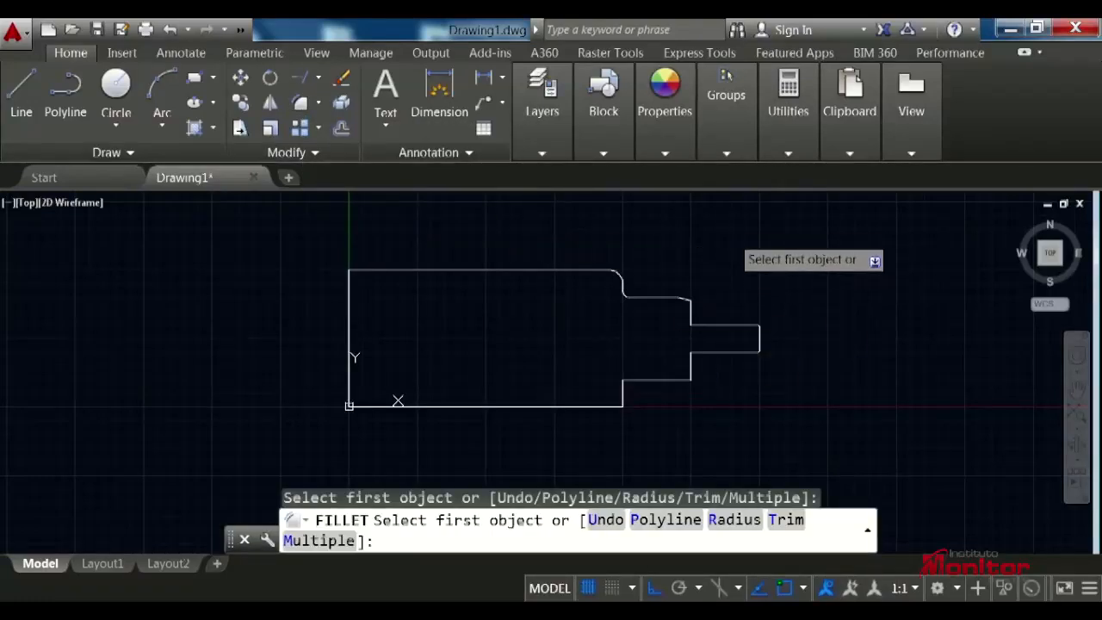
{"action": "key", "text": "Escape"}
{"action": "key", "text": "Escape"}
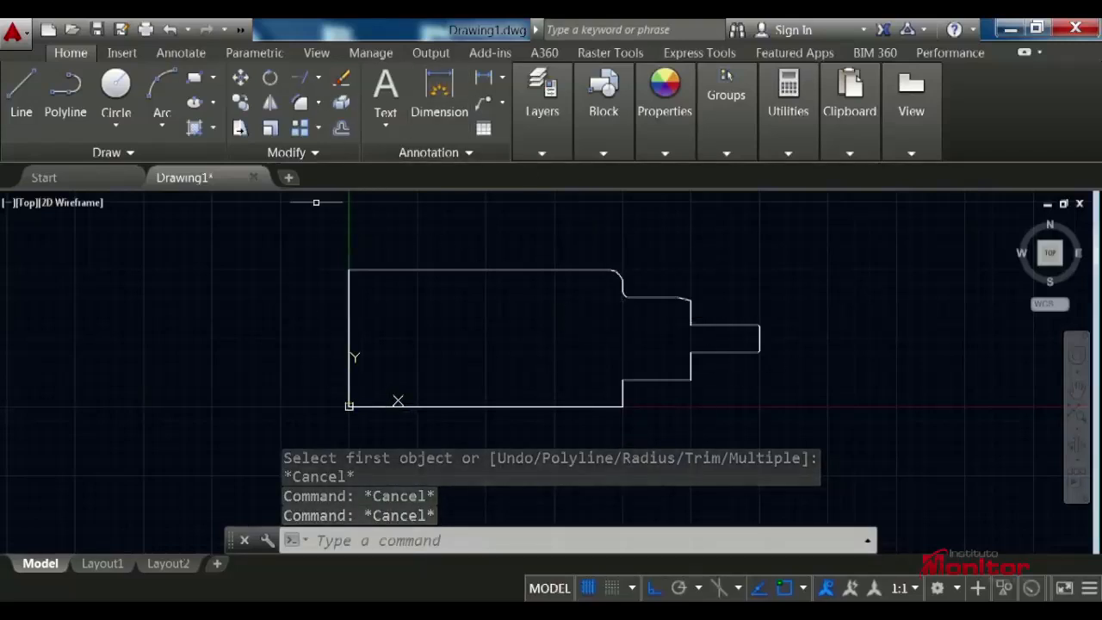
- Scale the entire enlarged profile by a factor of 0.5 from its lower-left corner at the origin
{"action": "left_click", "coordinate": [270, 129]}
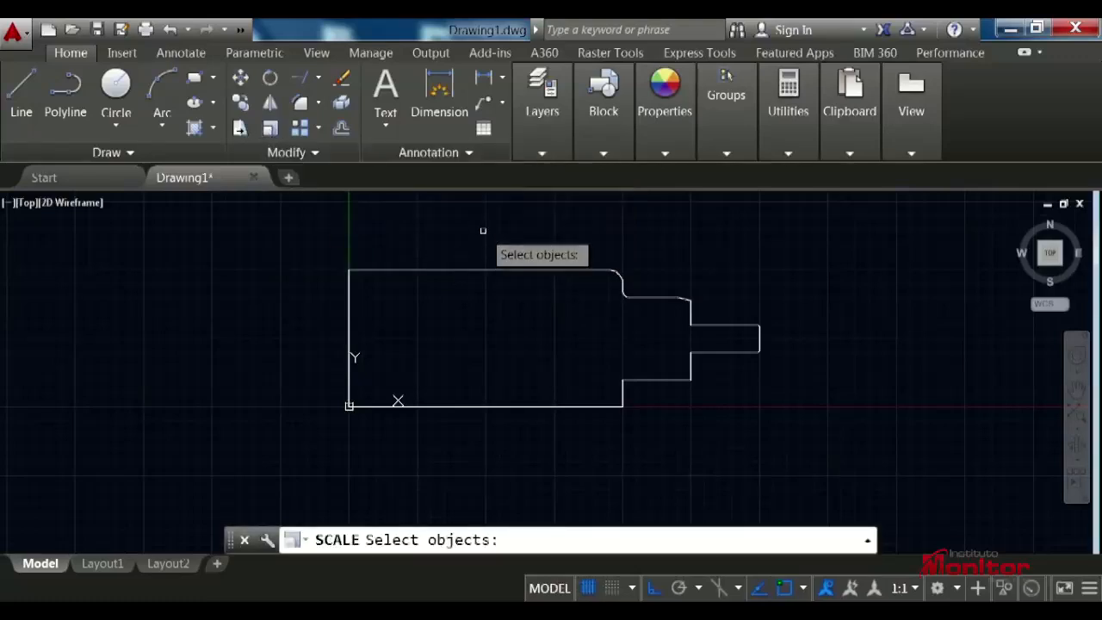
{"action": "left_click", "coordinate": [798, 246]}
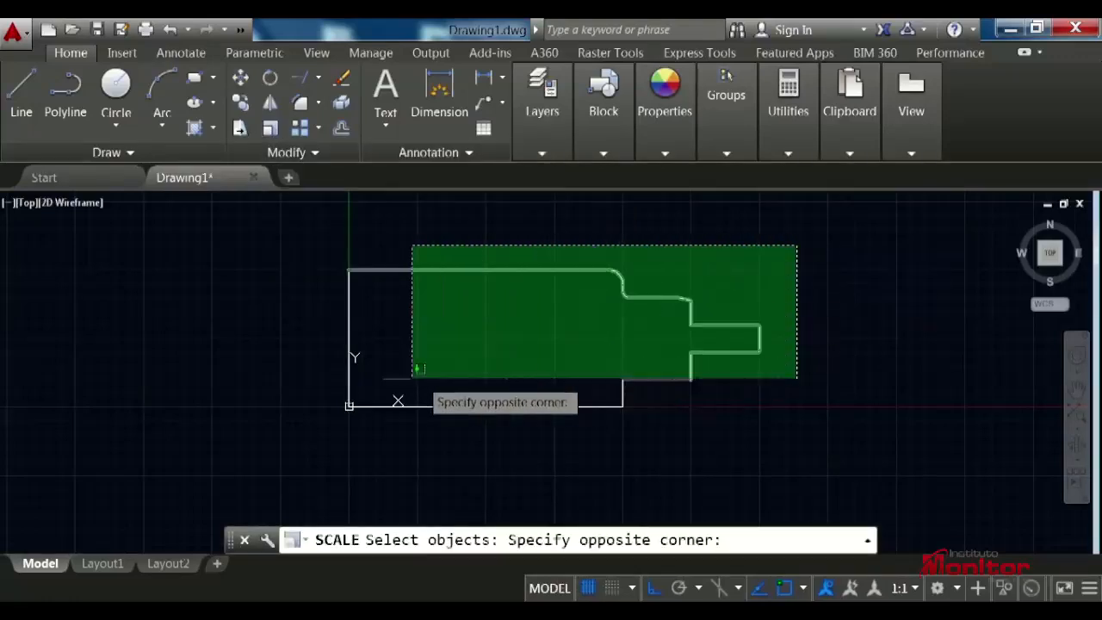
{"action": "left_click", "coordinate": [314, 441]}
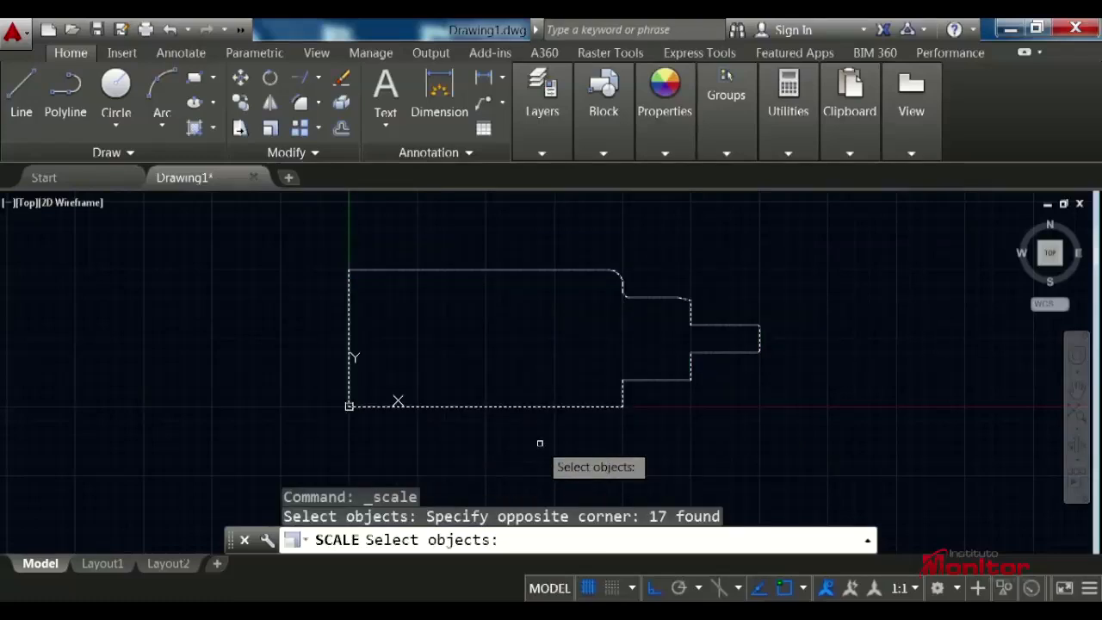
{"action": "key", "text": "Return"}
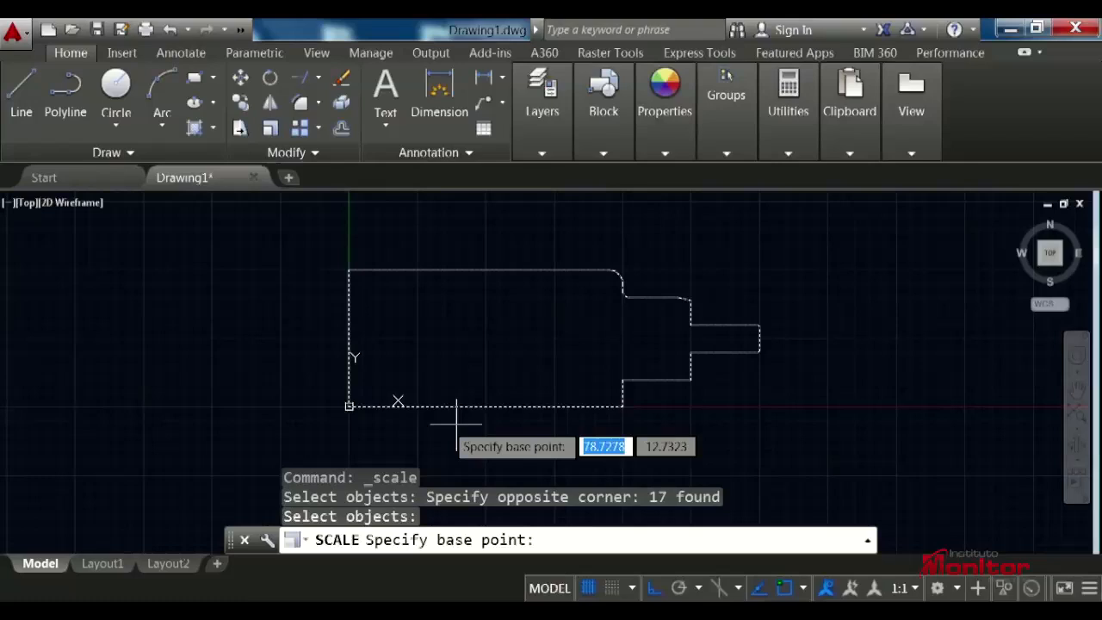
{"action": "left_click", "coordinate": [349, 405]}
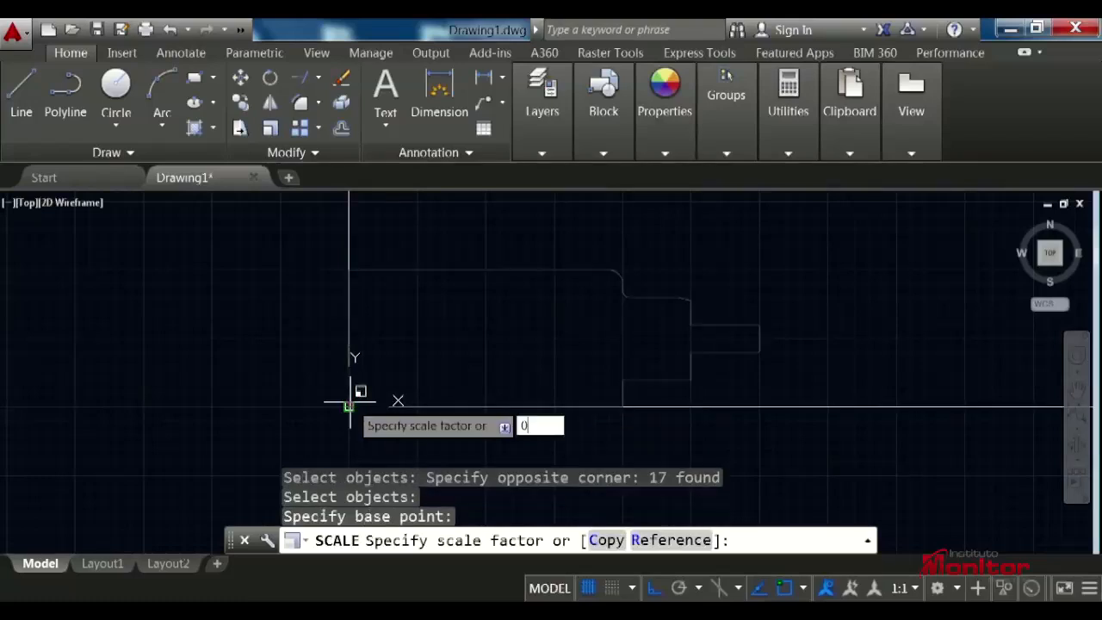
{"action": "key", "text": "Return"}
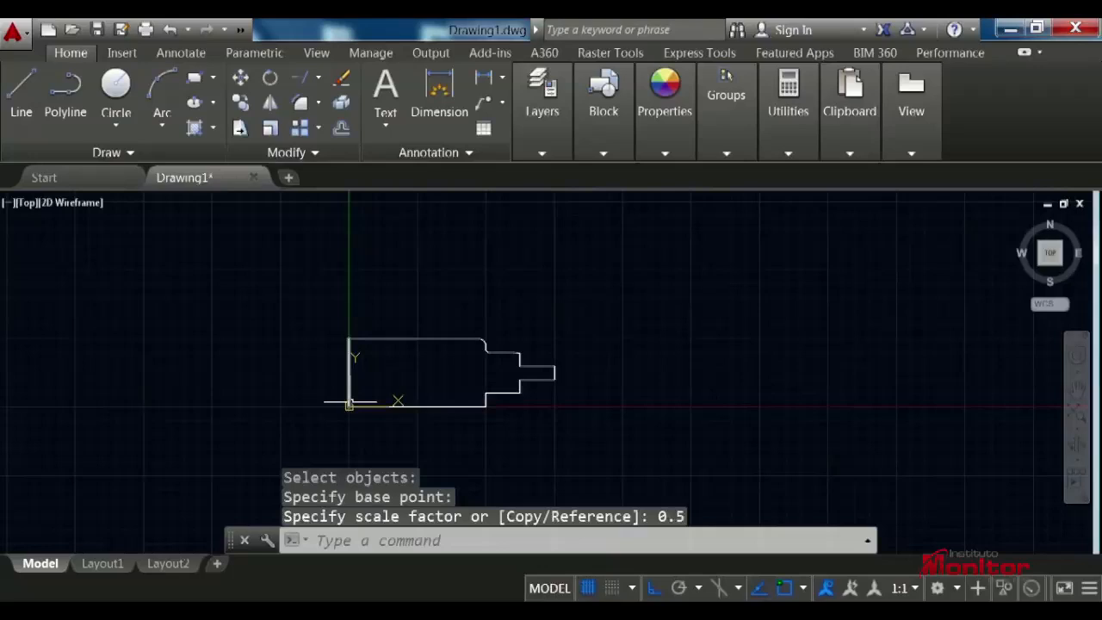